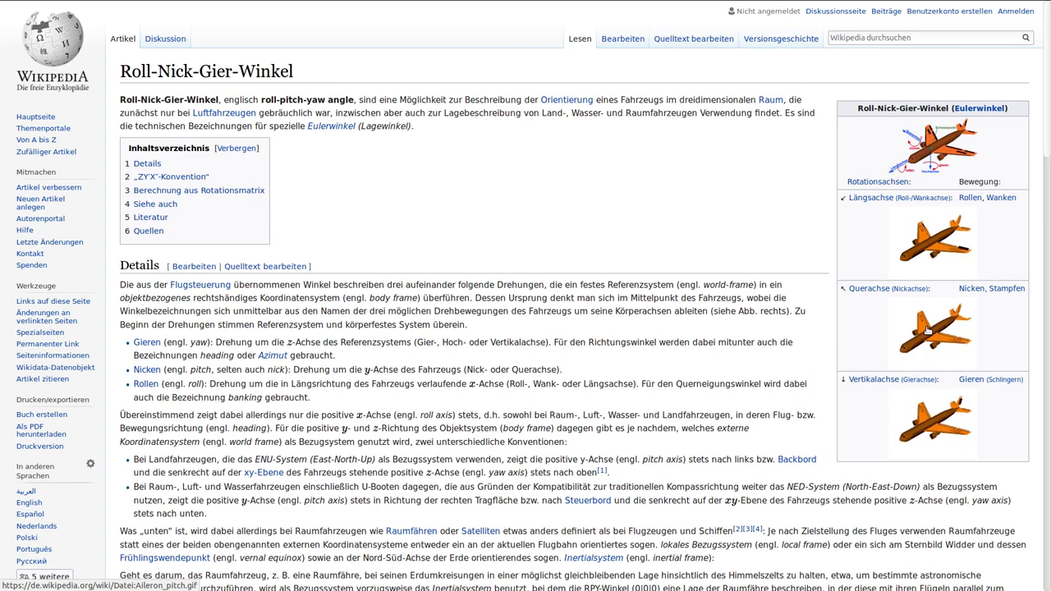
Step: Leave the Roll-Nick-Gier-Winkel article and bring the FreeCAD kugeltest window forward
{"action": "key", "text": "alt+Tab"}
{"action": "key", "text": "alt+Tab"}
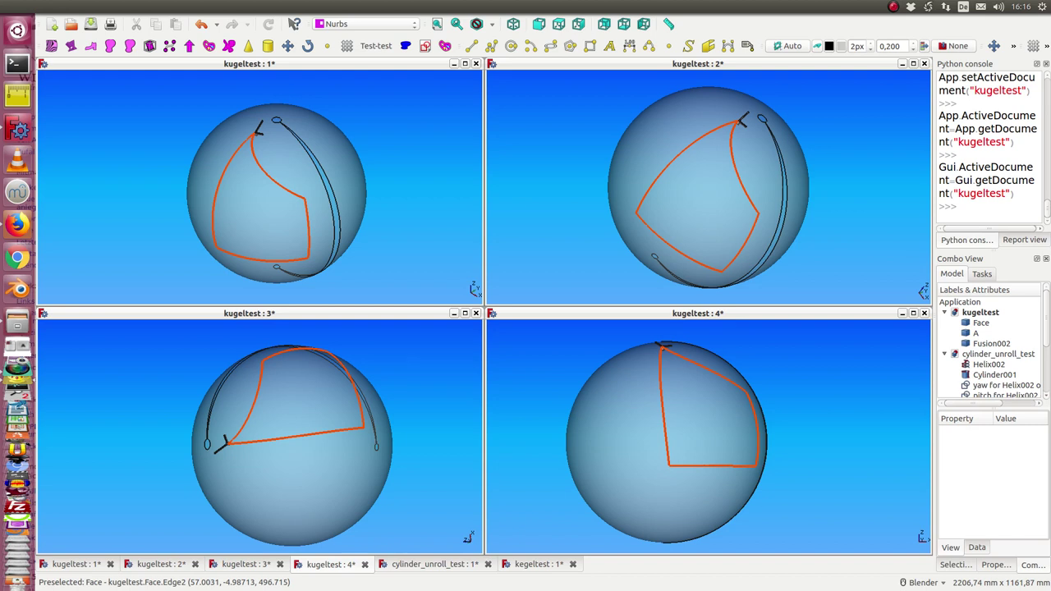
Step: Paste and run the tripod script in FreeCAD's Python console to tick-mark the curve
{"action": "left_click", "coordinate": [976, 201]}
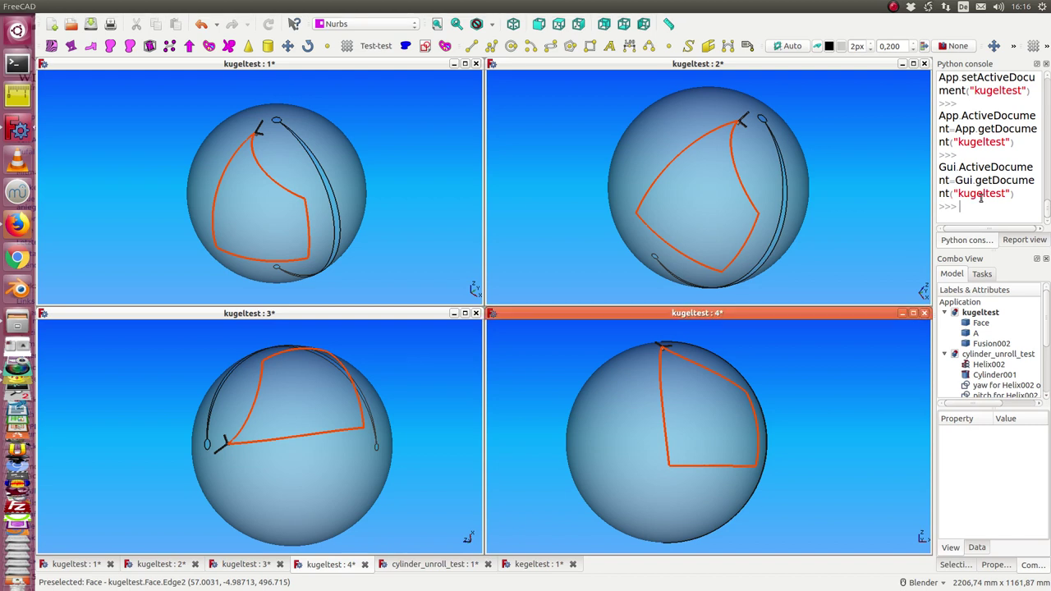
{"action": "key", "text": "ctrl+v"}
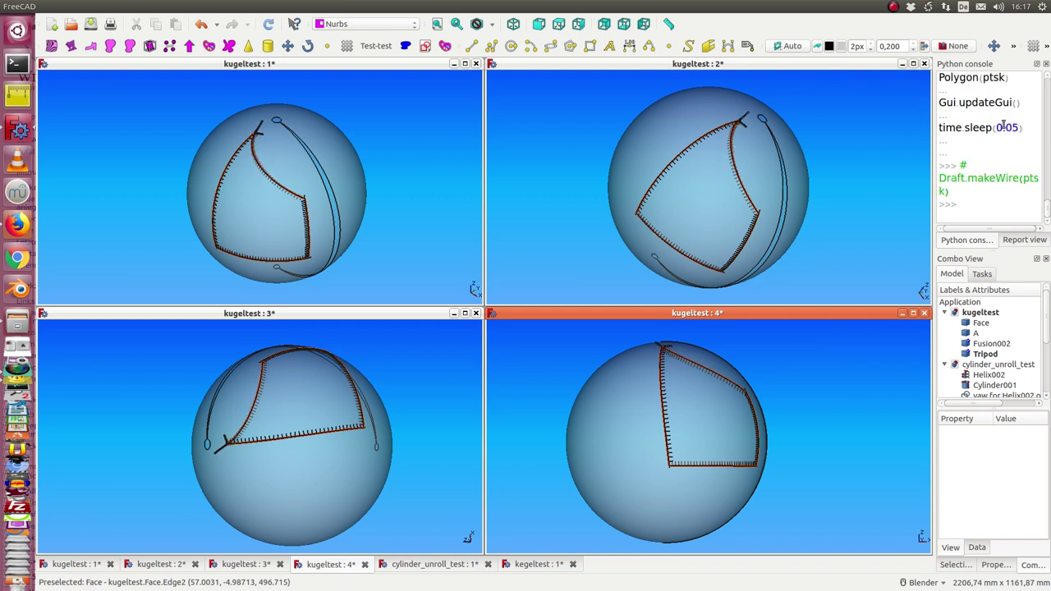
Step: Maximize the kugeltest:3 view and orbit and zoom in on the curve patch
{"action": "left_click", "coordinate": [465, 313]}
{"action": "middle_click_drag", "start_coordinate": [530, 307], "coordinate": [564, 375]}
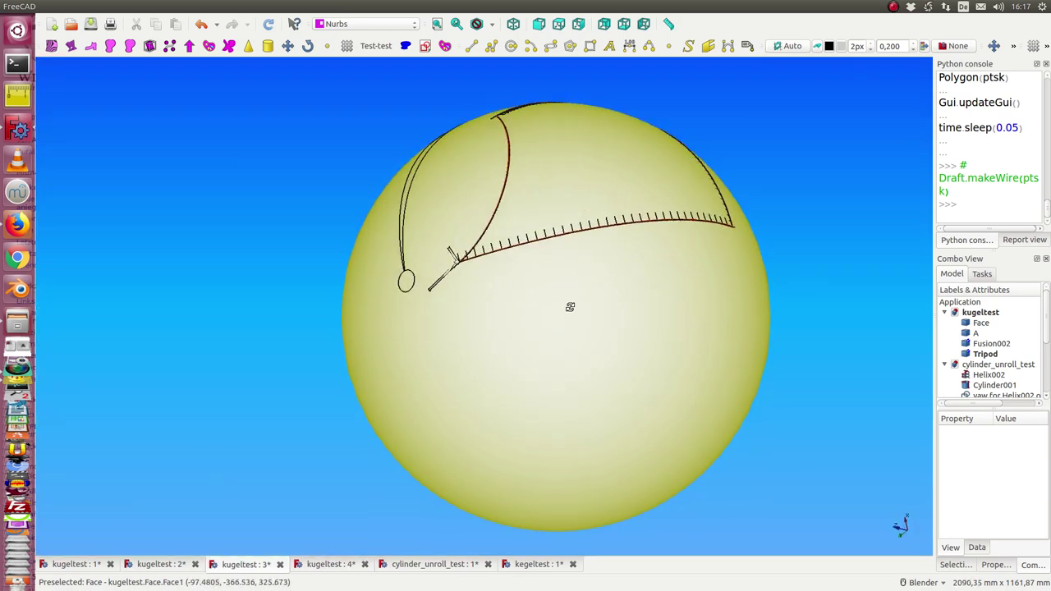
{"action": "mouse_move", "coordinate": [617, 330]}
{"action": "middle_mouse_down"}
{"action": "mouse_move", "coordinate": [563, 304]}
{"action": "mouse_move", "coordinate": [516, 320]}
{"action": "mouse_move", "coordinate": [542, 296]}
{"action": "mouse_move", "coordinate": [671, 277]}
{"action": "mouse_move", "coordinate": [714, 296]}
{"action": "mouse_move", "coordinate": [626, 237]}
{"action": "mouse_move", "coordinate": [613, 257]}
{"action": "middle_mouse_up"}
{"action": "scroll", "coordinate": [611, 260], "scroll_direction": "up", "scroll_amount": 3}
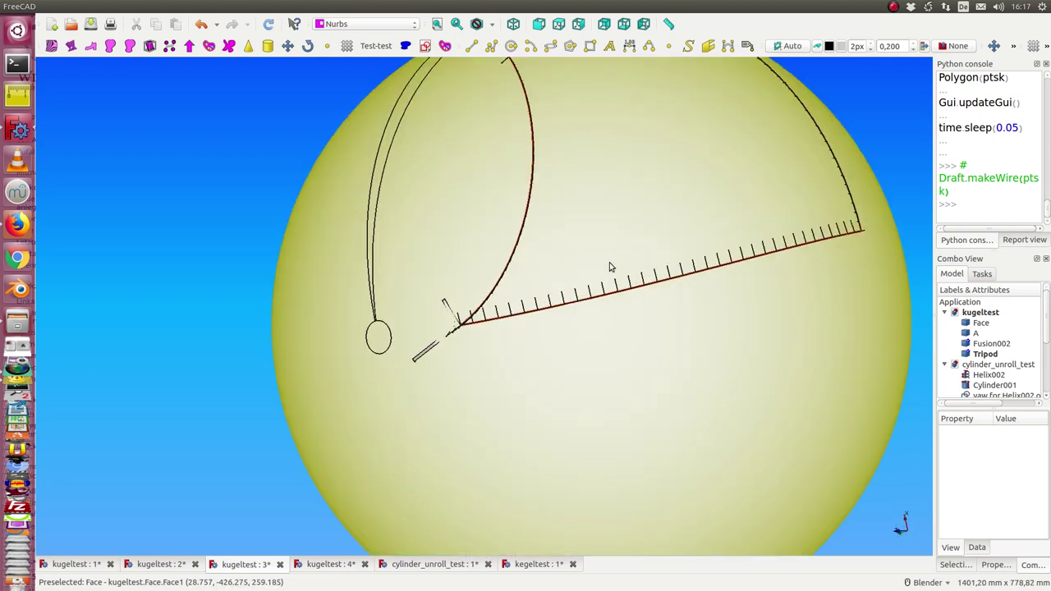
{"action": "scroll", "coordinate": [609, 262], "scroll_direction": "up", "scroll_amount": 3}
{"action": "scroll", "coordinate": [533, 312], "scroll_direction": "up", "scroll_amount": 2}
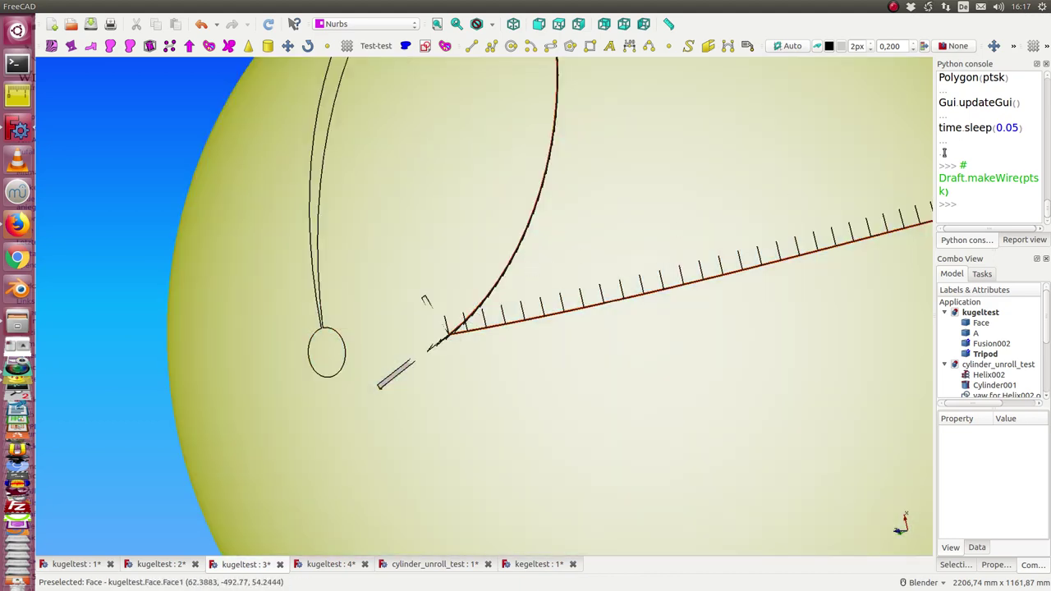
Step: Hide the sphere Face and orbit around the tick-marked curve outline
{"action": "left_click", "coordinate": [968, 325]}
{"action": "key", "text": "space"}
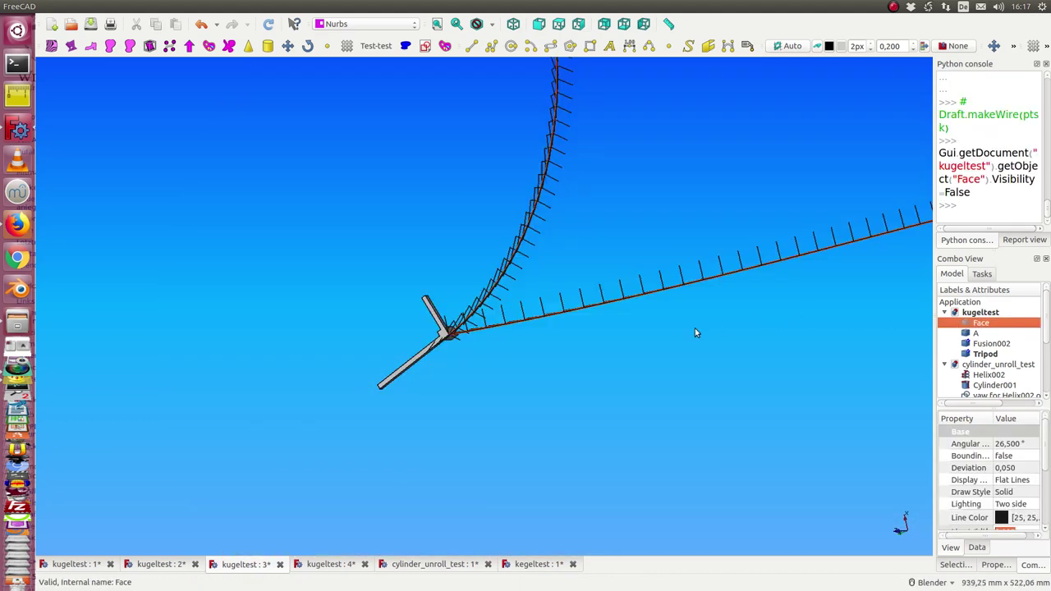
{"action": "mouse_move", "coordinate": [694, 327]}
{"action": "middle_mouse_down"}
{"action": "mouse_move", "coordinate": [596, 351]}
{"action": "mouse_move", "coordinate": [605, 358]}
{"action": "middle_mouse_up"}
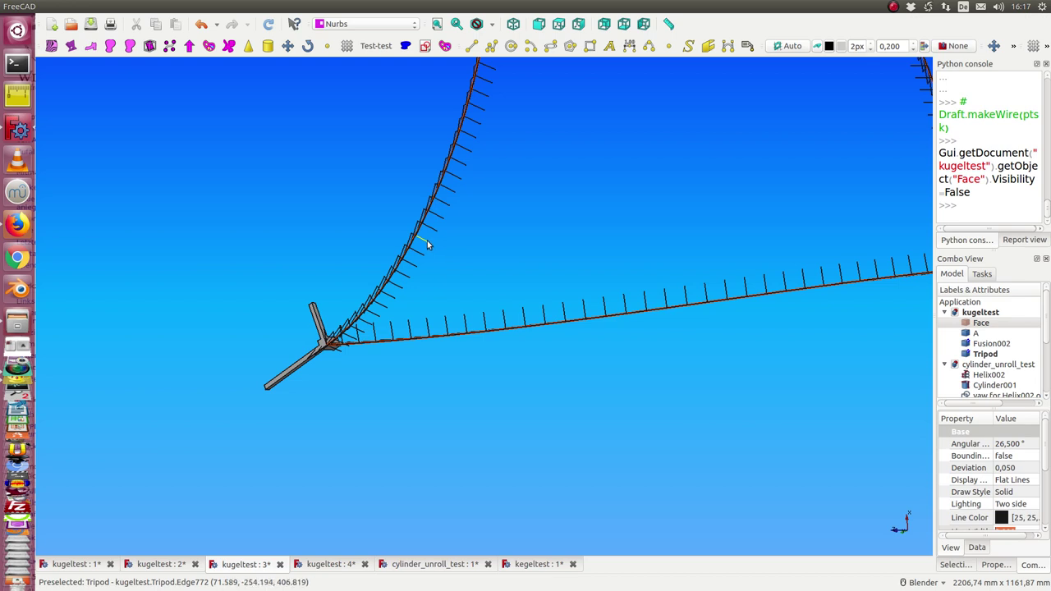
{"action": "middle_click_drag", "start_coordinate": [484, 275], "coordinate": [525, 269]}
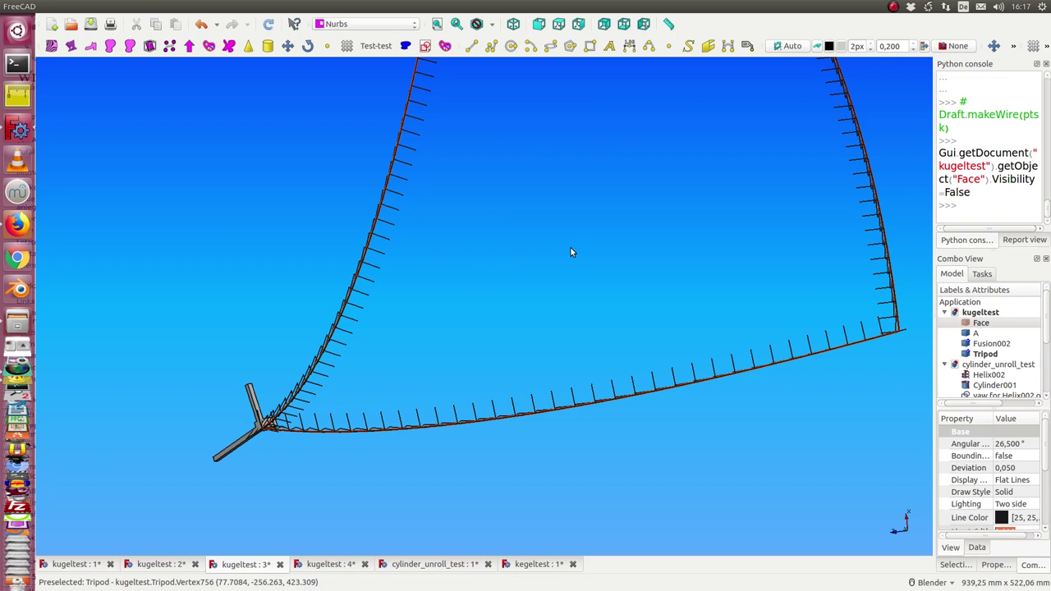
{"action": "mouse_move", "coordinate": [575, 248]}
{"action": "middle_mouse_down"}
{"action": "mouse_move", "coordinate": [627, 246]}
{"action": "mouse_move", "coordinate": [621, 261]}
{"action": "middle_mouse_up"}
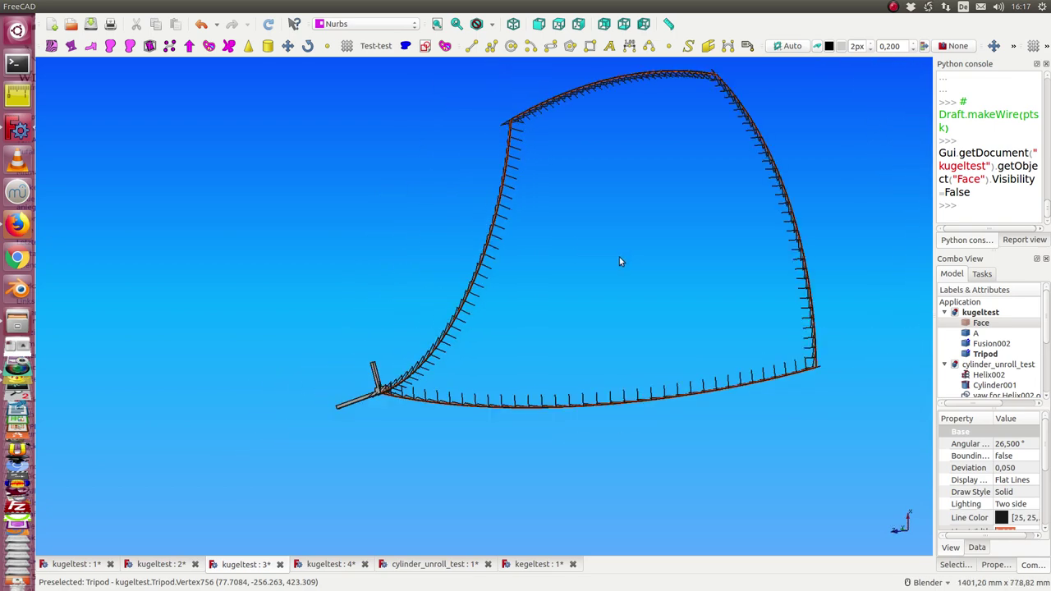
{"action": "mouse_move", "coordinate": [569, 211]}
{"action": "middle_mouse_down"}
{"action": "mouse_move", "coordinate": [555, 239]}
{"action": "mouse_move", "coordinate": [525, 211]}
{"action": "mouse_move", "coordinate": [533, 202]}
{"action": "middle_mouse_up"}
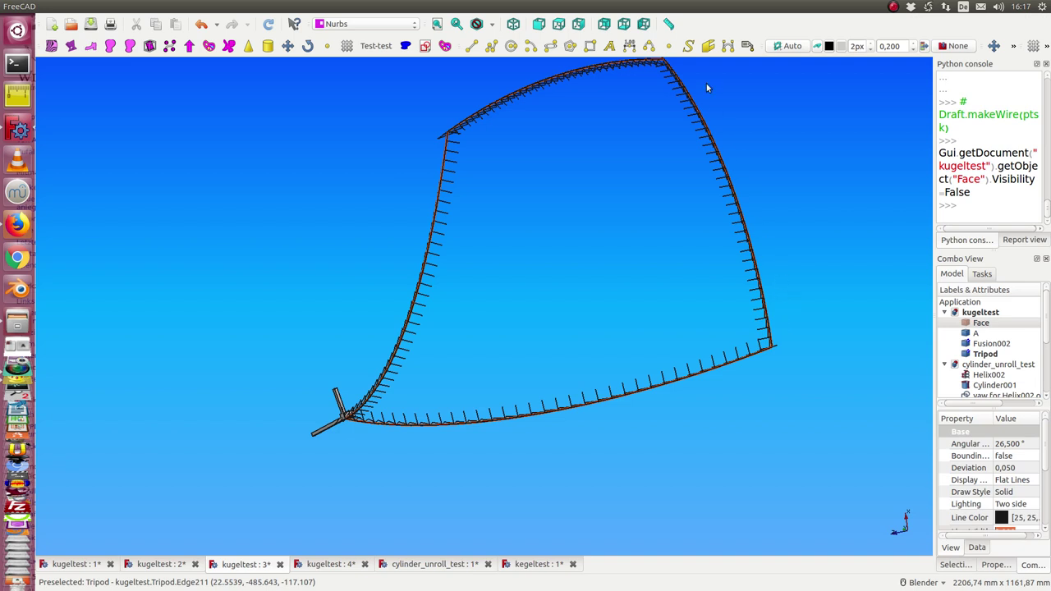
{"action": "scroll", "coordinate": [625, 210], "scroll_direction": "down", "scroll_amount": 2}
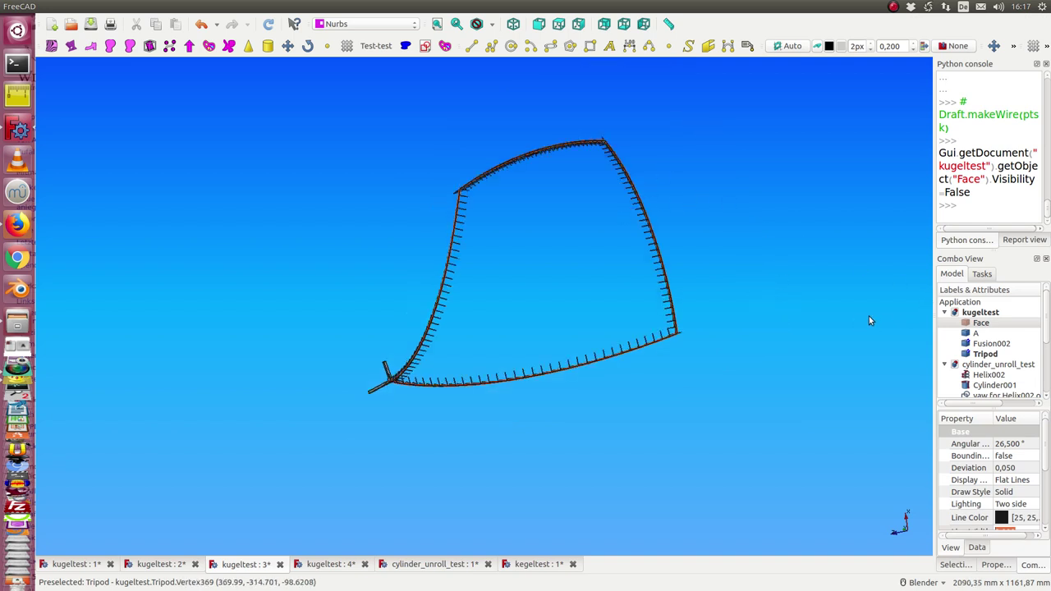
Step: Hide the Tripod and make the sphere Face visible again
{"action": "left_click", "coordinate": [975, 334]}
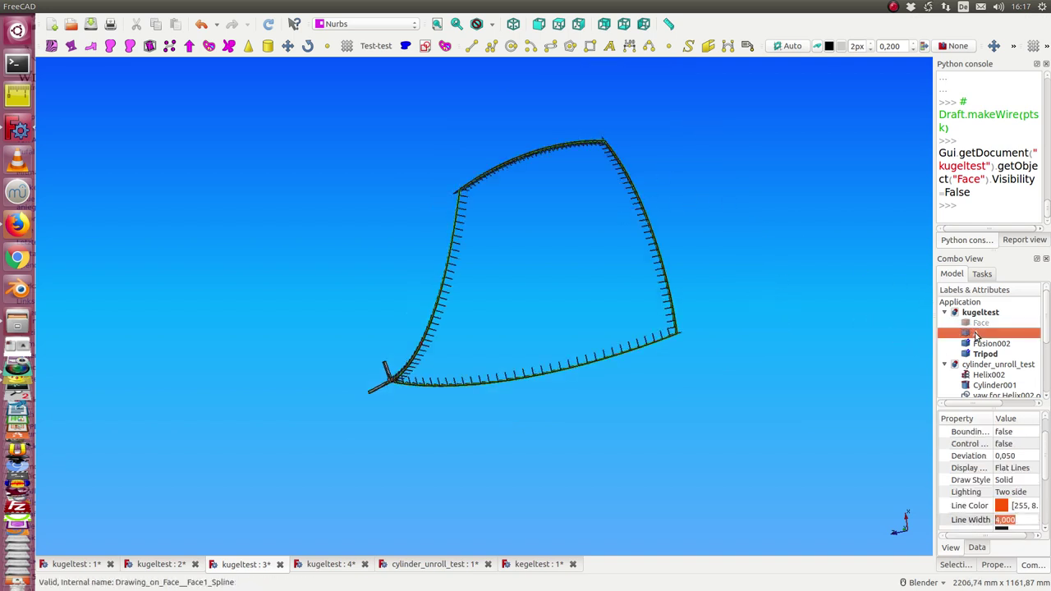
{"action": "left_click", "coordinate": [981, 353]}
{"action": "key", "text": "space"}
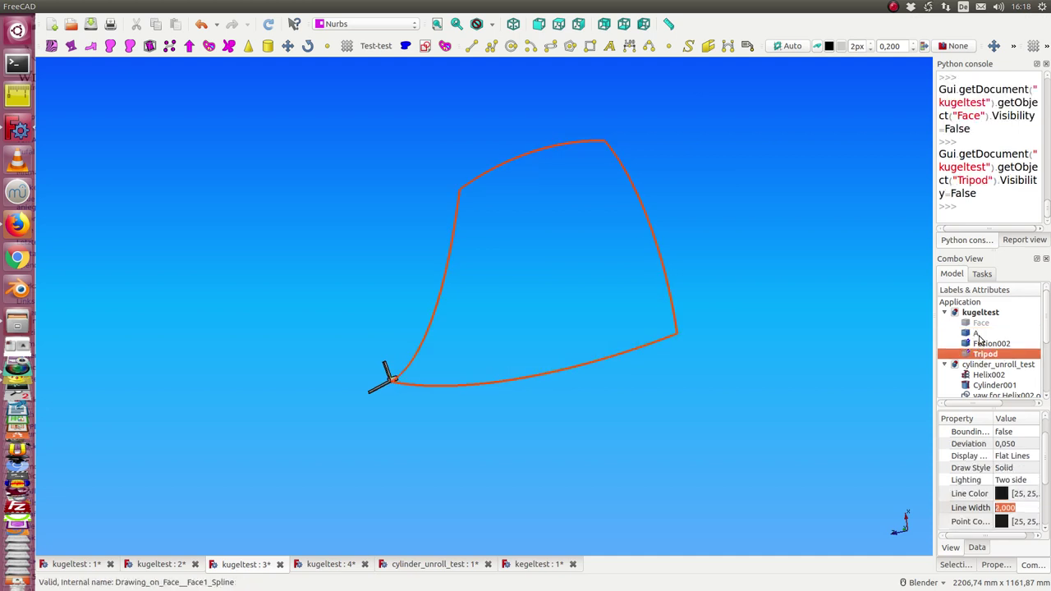
{"action": "left_click", "coordinate": [981, 323]}
{"action": "key", "text": "space"}
Step: Hide Fusion002 and select curve A together with the sphere Face
{"action": "left_click", "coordinate": [978, 334]}
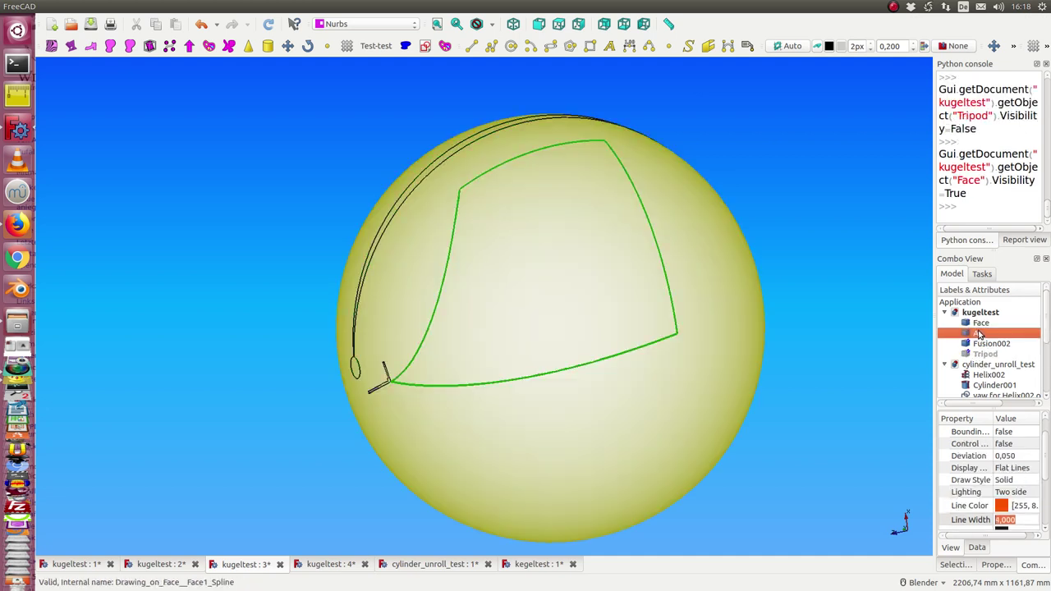
{"action": "left_click", "coordinate": [984, 344]}
{"action": "key", "text": "space"}
{"action": "left_click", "coordinate": [977, 335]}
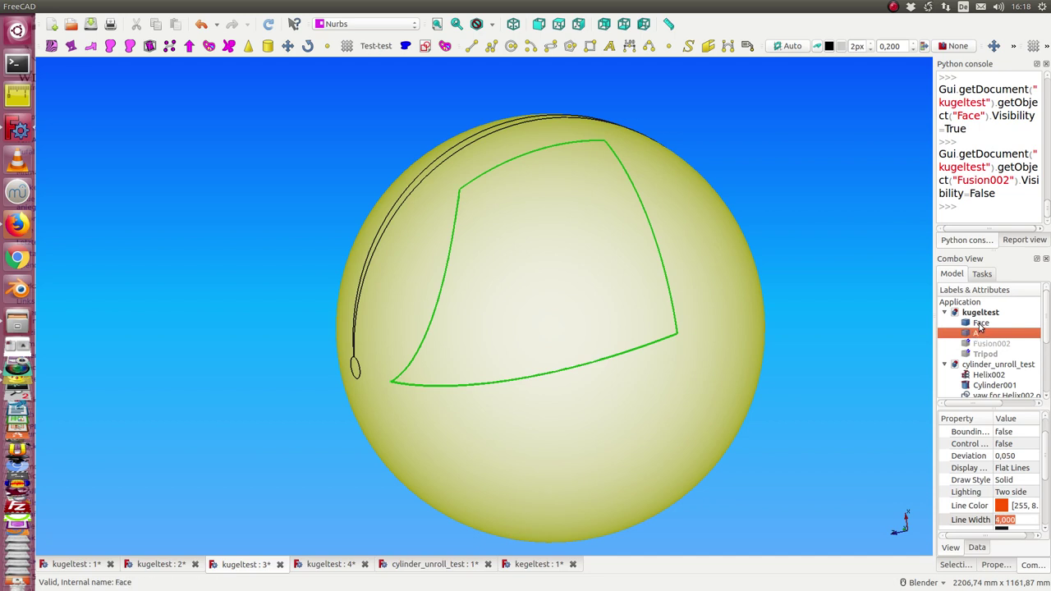
{"action": "left_click", "coordinate": [979, 322], "text": "ctrl"}
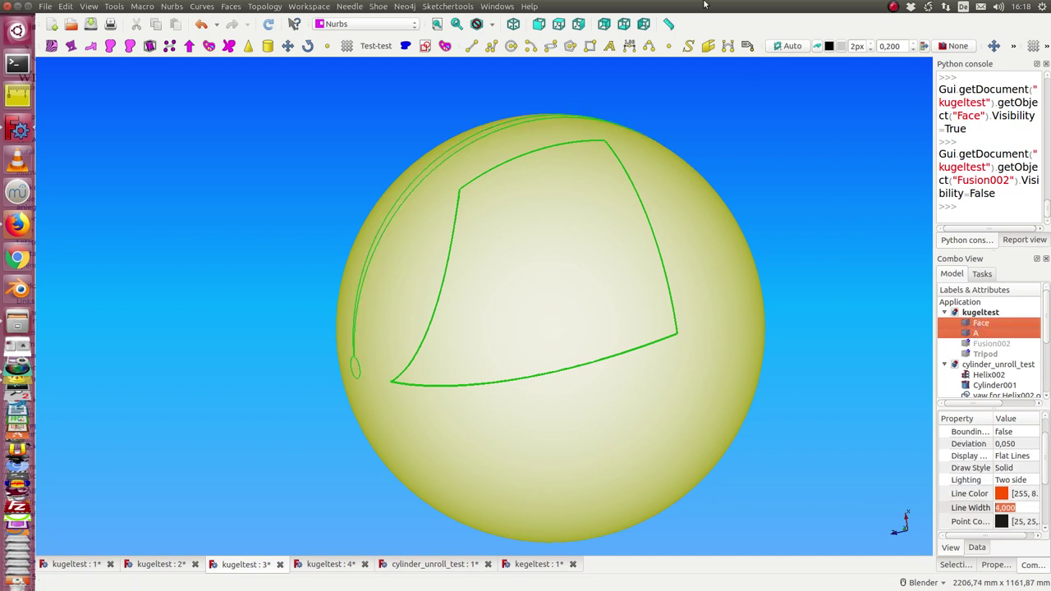
{"action": "left_click", "coordinate": [233, 7]}
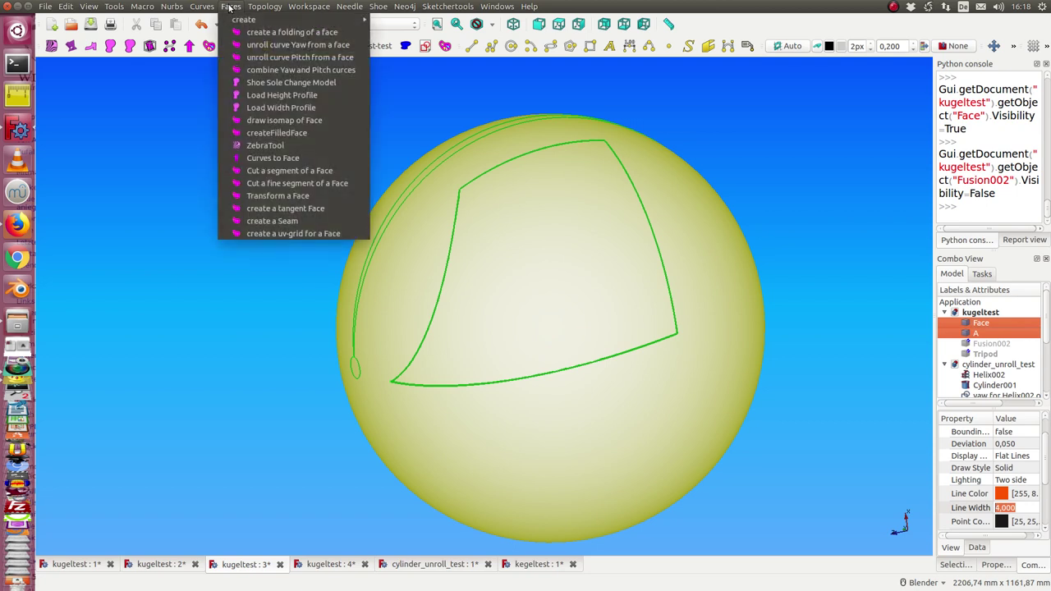
Step: Unroll curve A's yaw from the sphere Face into a flat curve
{"action": "left_click", "coordinate": [257, 51]}
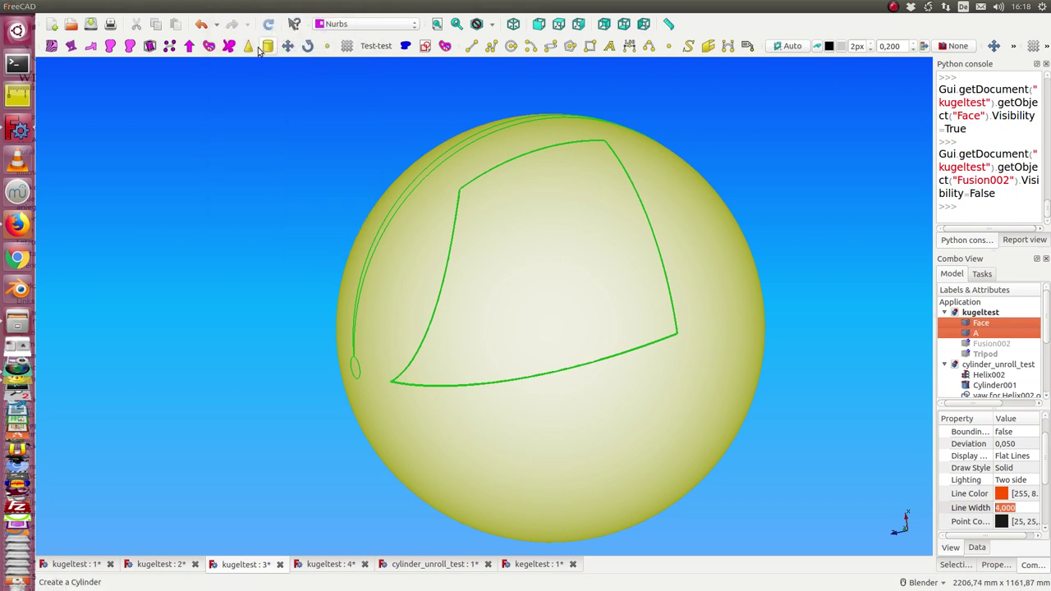
{"action": "scroll", "coordinate": [369, 299], "scroll_direction": "down", "scroll_amount": 5}
{"action": "middle_click_drag", "start_coordinate": [317, 275], "coordinate": [293, 188]}
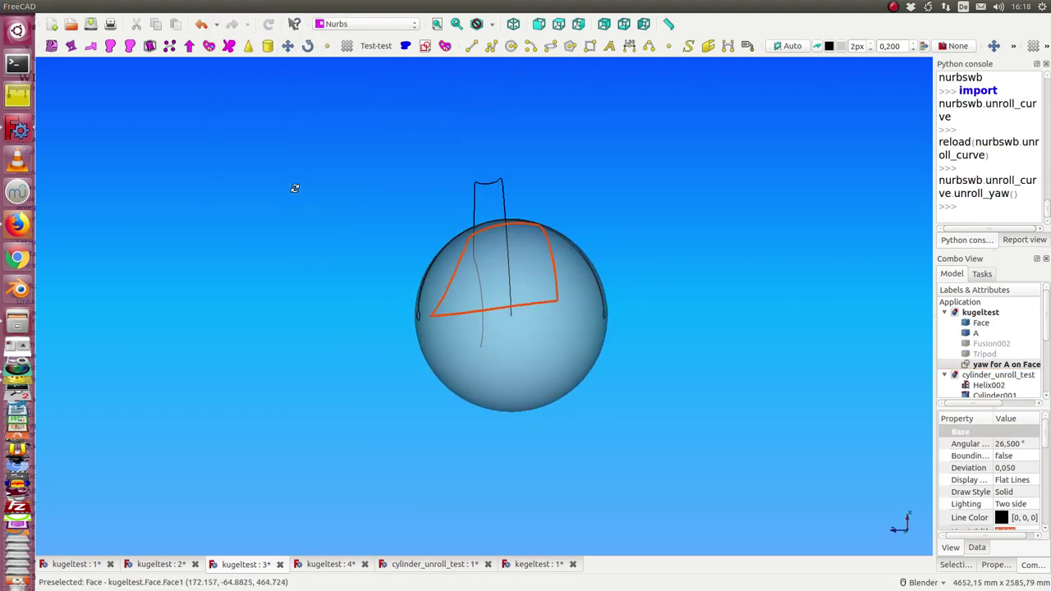
Step: In top view, Draft Move (M,V) the yaw curve to the right of the sphere
{"action": "key", "text": "2"}
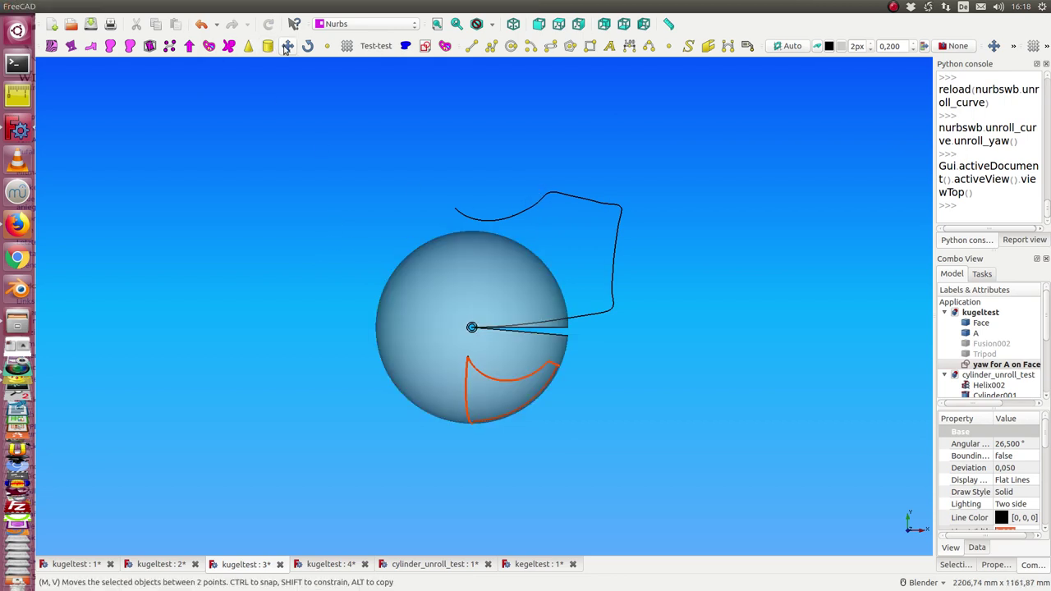
{"action": "left_click", "coordinate": [535, 203]}
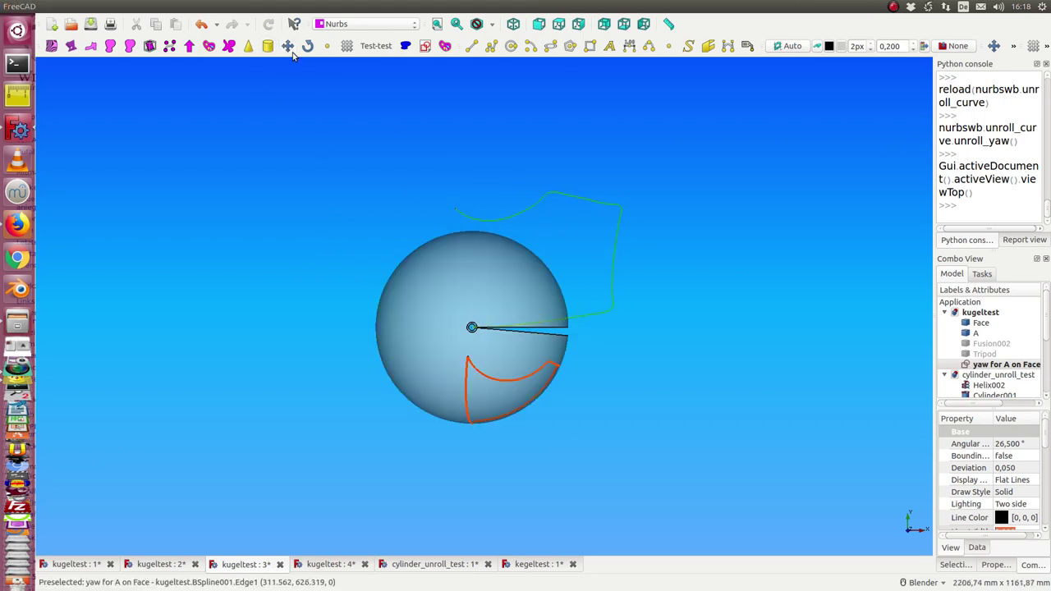
{"action": "key", "text": "m"}
{"action": "key", "text": "v"}
{"action": "left_click", "coordinate": [445, 148]}
{"action": "left_click", "coordinate": [655, 195]}
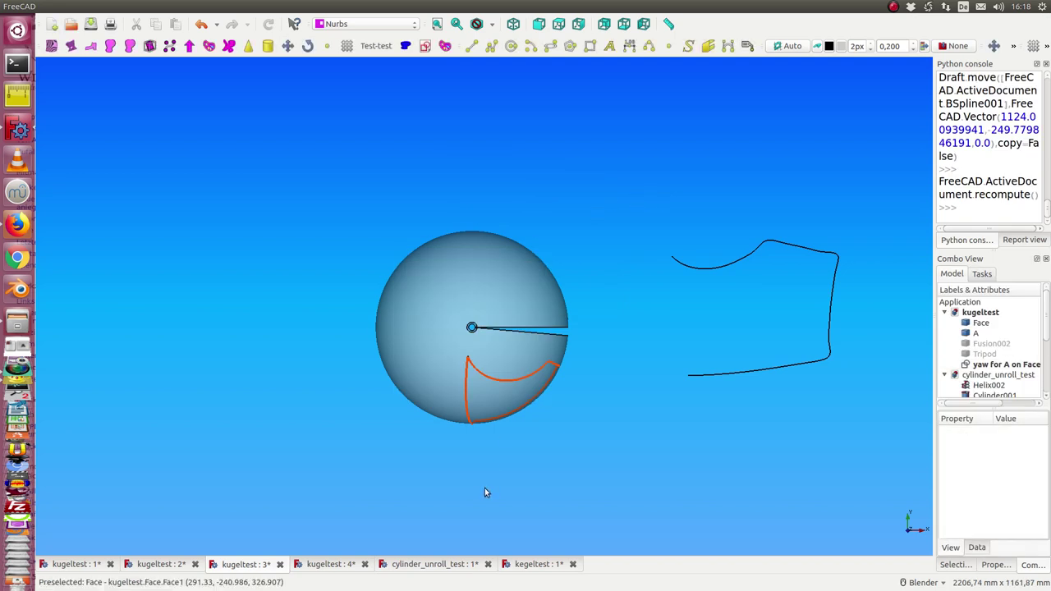
{"action": "middle_click_drag", "start_coordinate": [485, 493], "coordinate": [423, 414]}
{"action": "middle_click_drag", "start_coordinate": [544, 479], "coordinate": [423, 418], "text": "shift"}
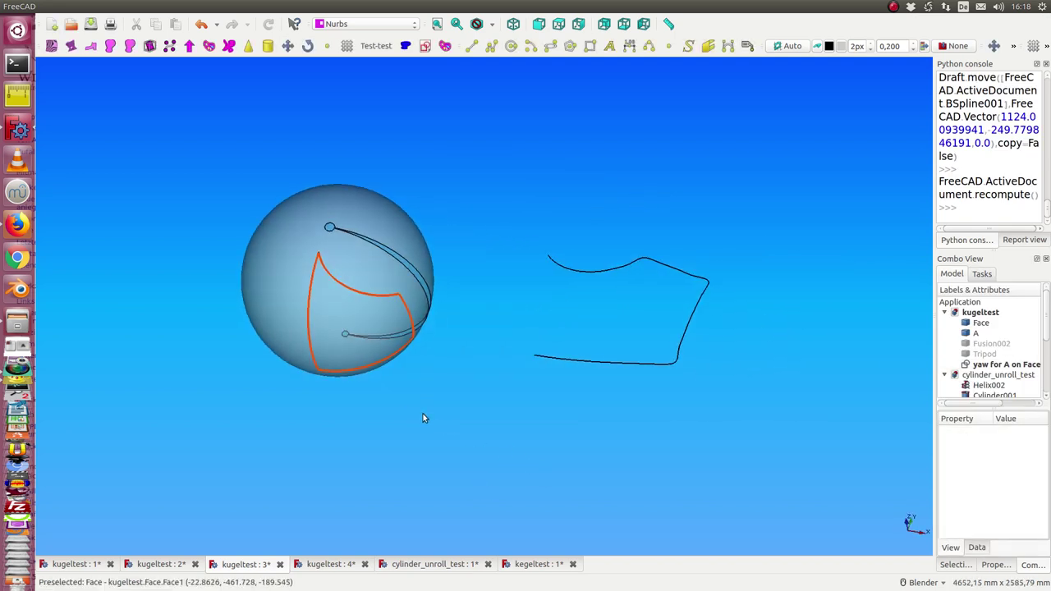
{"action": "key", "text": "2"}
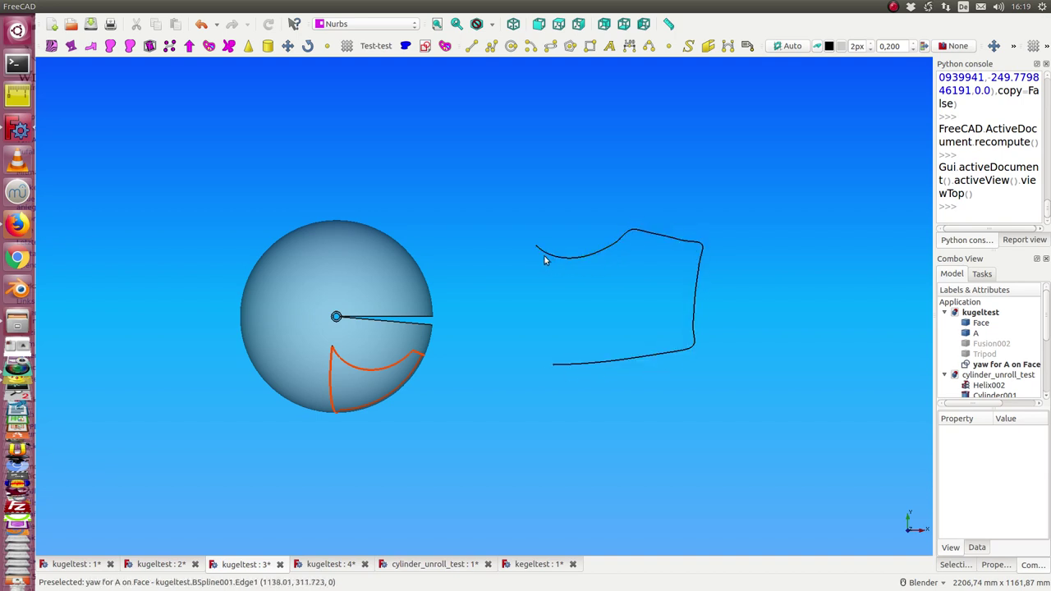
Step: Unroll curve A's pitch from the sphere Face and inspect it from the front view
{"action": "middle_click_drag", "start_coordinate": [367, 457], "coordinate": [351, 312]}
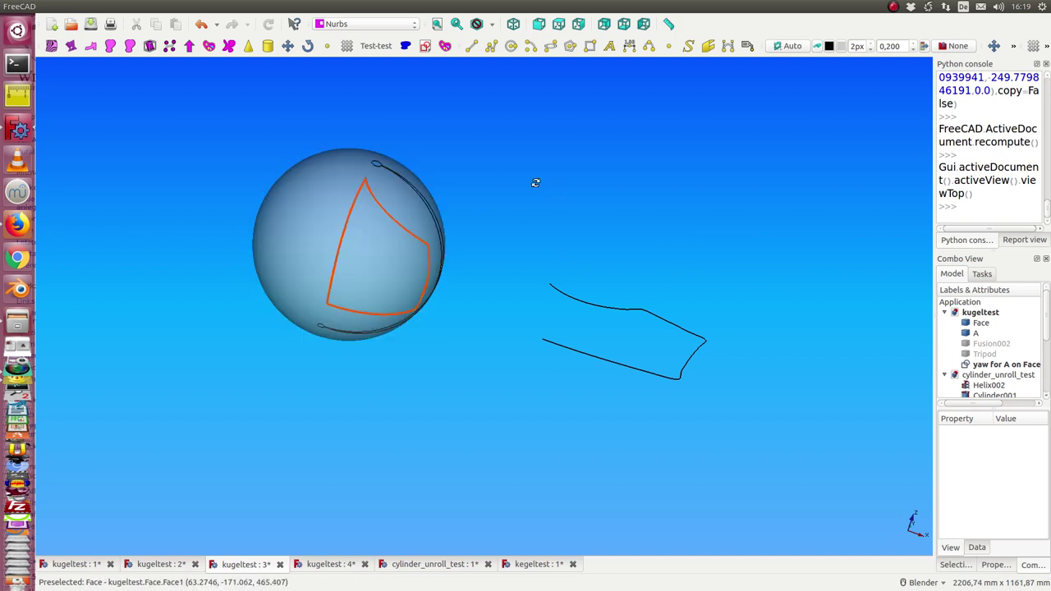
{"action": "mouse_move", "coordinate": [534, 181]}
{"action": "middle_mouse_down"}
{"action": "mouse_move", "coordinate": [463, 181]}
{"action": "mouse_move", "coordinate": [455, 234]}
{"action": "mouse_move", "coordinate": [434, 199]}
{"action": "mouse_move", "coordinate": [434, 165]}
{"action": "mouse_move", "coordinate": [467, 174]}
{"action": "mouse_move", "coordinate": [444, 193]}
{"action": "middle_mouse_up"}
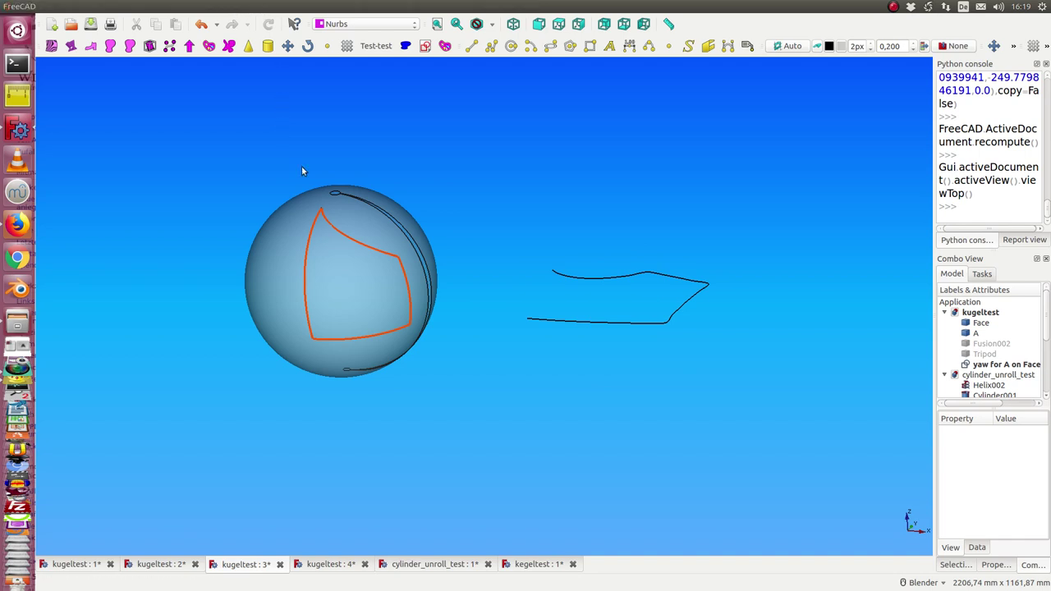
{"action": "left_click", "coordinate": [976, 333]}
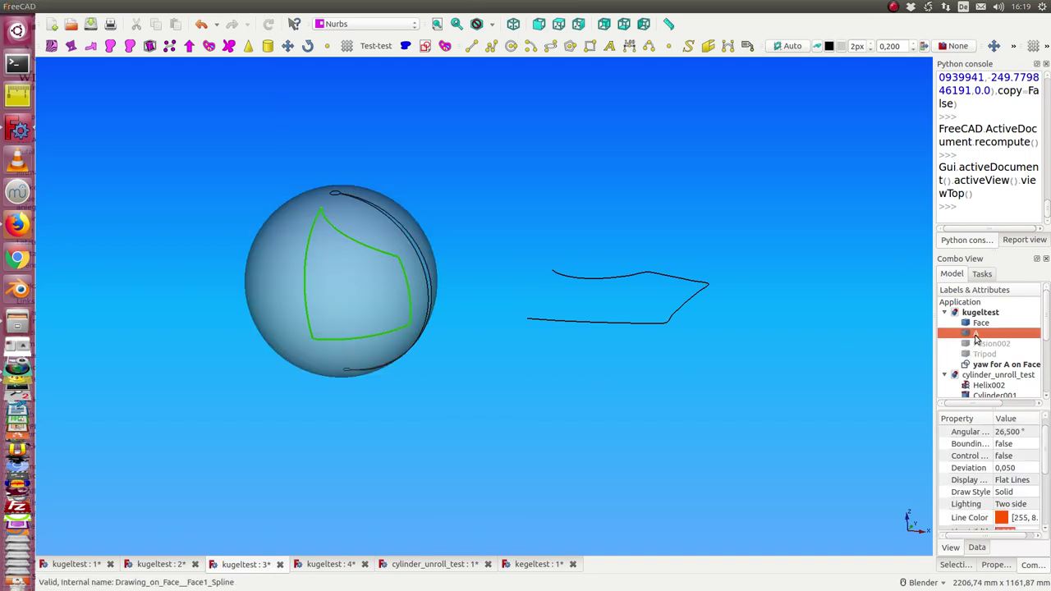
{"action": "left_click", "coordinate": [979, 324], "text": "ctrl"}
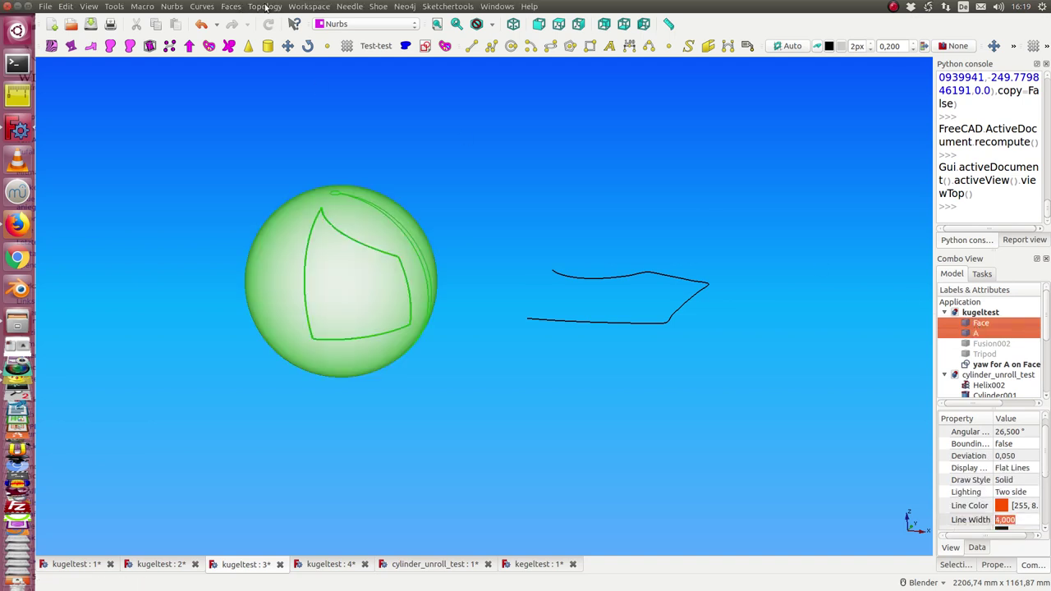
{"action": "left_click", "coordinate": [231, 8]}
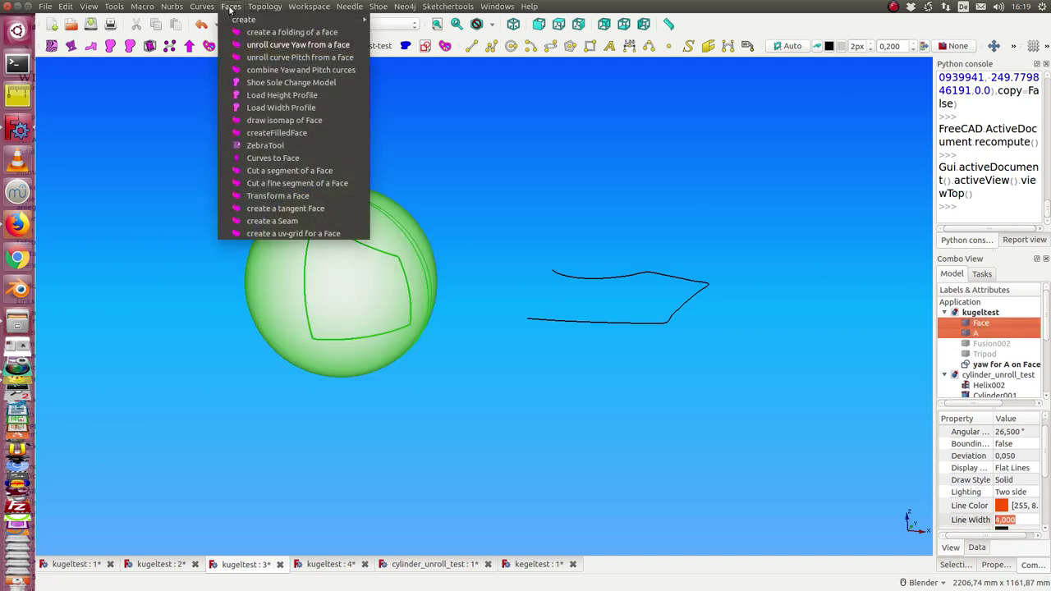
{"action": "left_click", "coordinate": [269, 58]}
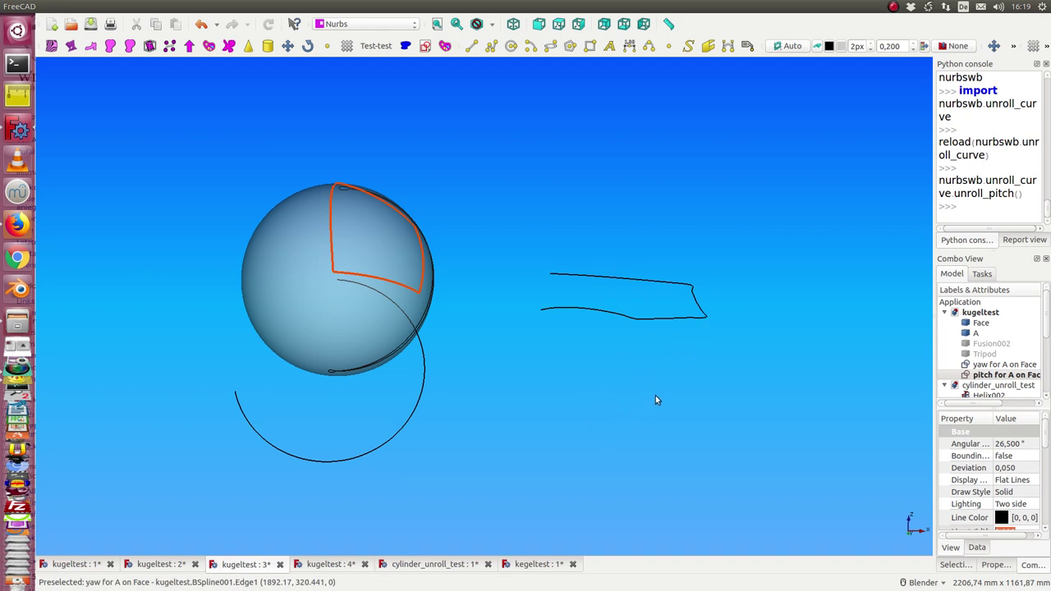
{"action": "key", "text": "1"}
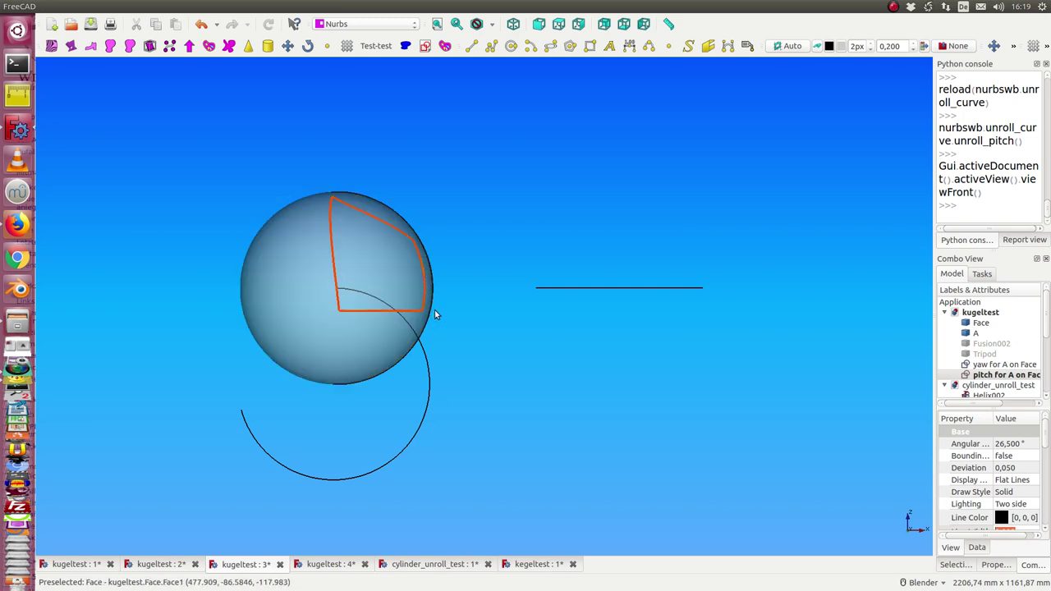
{"action": "mouse_move", "coordinate": [497, 345]}
{"action": "middle_mouse_down"}
{"action": "mouse_move", "coordinate": [495, 309]}
{"action": "mouse_move", "coordinate": [462, 246]}
{"action": "mouse_move", "coordinate": [412, 293]}
{"action": "mouse_move", "coordinate": [462, 356]}
{"action": "mouse_move", "coordinate": [532, 312]}
{"action": "mouse_move", "coordinate": [568, 325]}
{"action": "middle_mouse_up"}
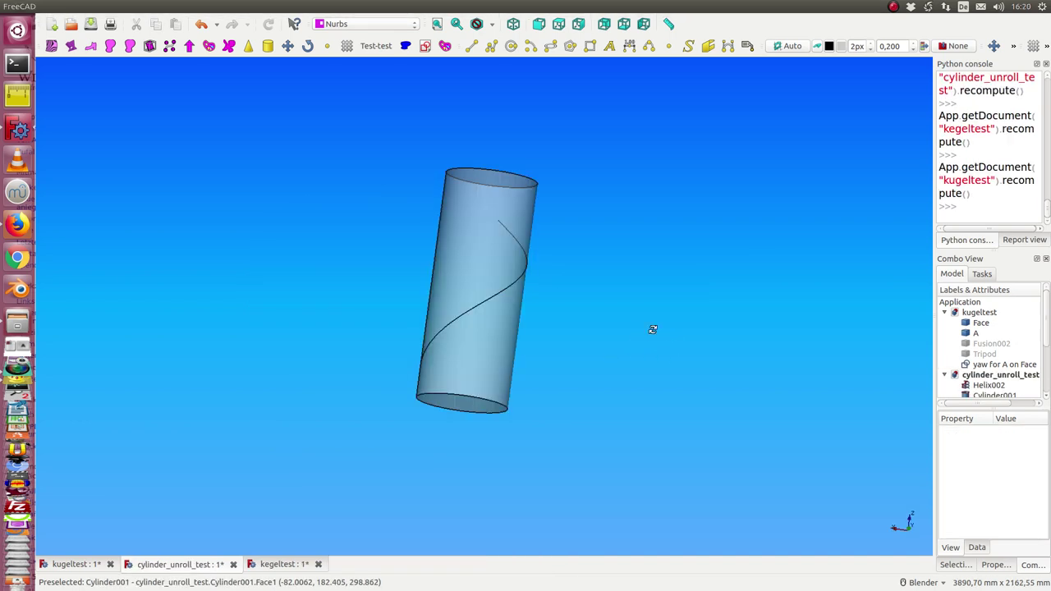
Step: Orbit the cylinder, then select Helix002 together with Cylinder001 in the tree
{"action": "mouse_move", "coordinate": [652, 328]}
{"action": "middle_mouse_down"}
{"action": "mouse_move", "coordinate": [583, 321]}
{"action": "mouse_move", "coordinate": [659, 356]}
{"action": "mouse_move", "coordinate": [632, 356]}
{"action": "mouse_move", "coordinate": [708, 341]}
{"action": "middle_mouse_up"}
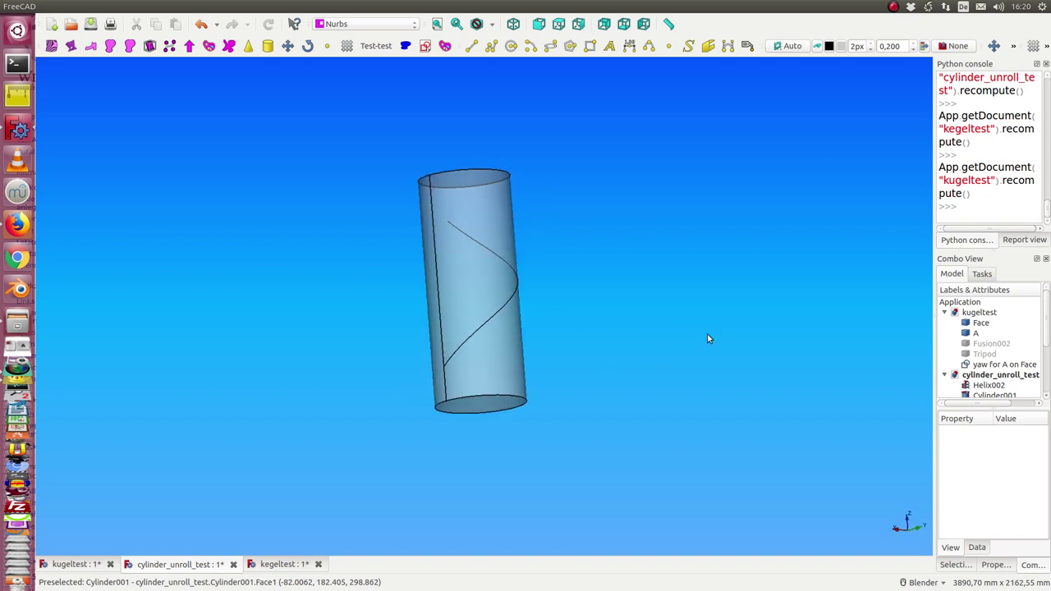
{"action": "mouse_move", "coordinate": [534, 294]}
{"action": "middle_mouse_down"}
{"action": "mouse_move", "coordinate": [570, 296]}
{"action": "mouse_move", "coordinate": [455, 331]}
{"action": "mouse_move", "coordinate": [575, 244]}
{"action": "mouse_move", "coordinate": [534, 292]}
{"action": "mouse_move", "coordinate": [438, 268]}
{"action": "mouse_move", "coordinate": [411, 230]}
{"action": "mouse_move", "coordinate": [641, 204]}
{"action": "mouse_move", "coordinate": [632, 241]}
{"action": "middle_mouse_up"}
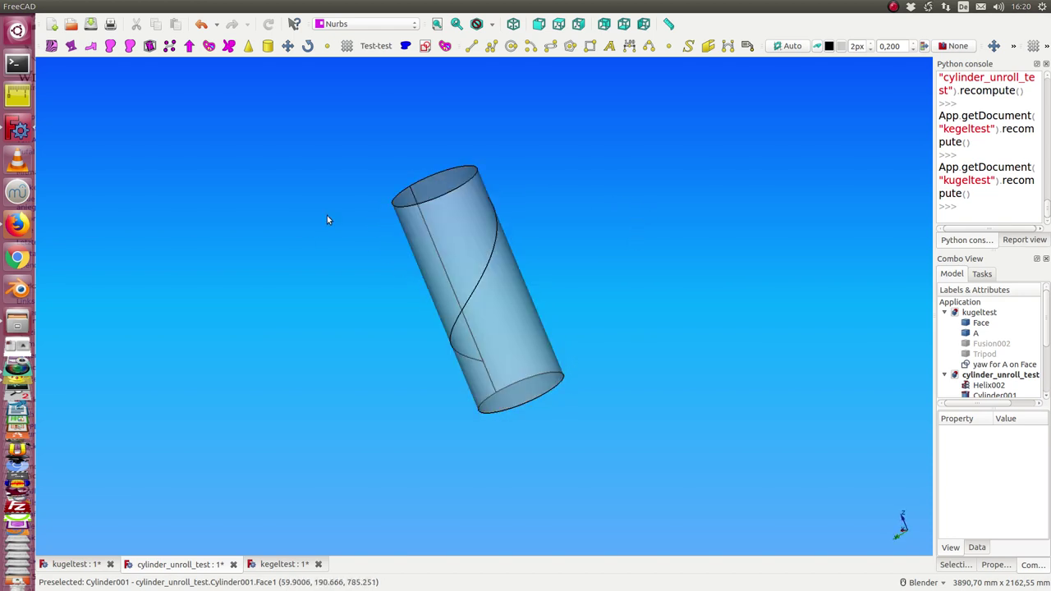
{"action": "middle_click_drag", "start_coordinate": [328, 218], "coordinate": [402, 140]}
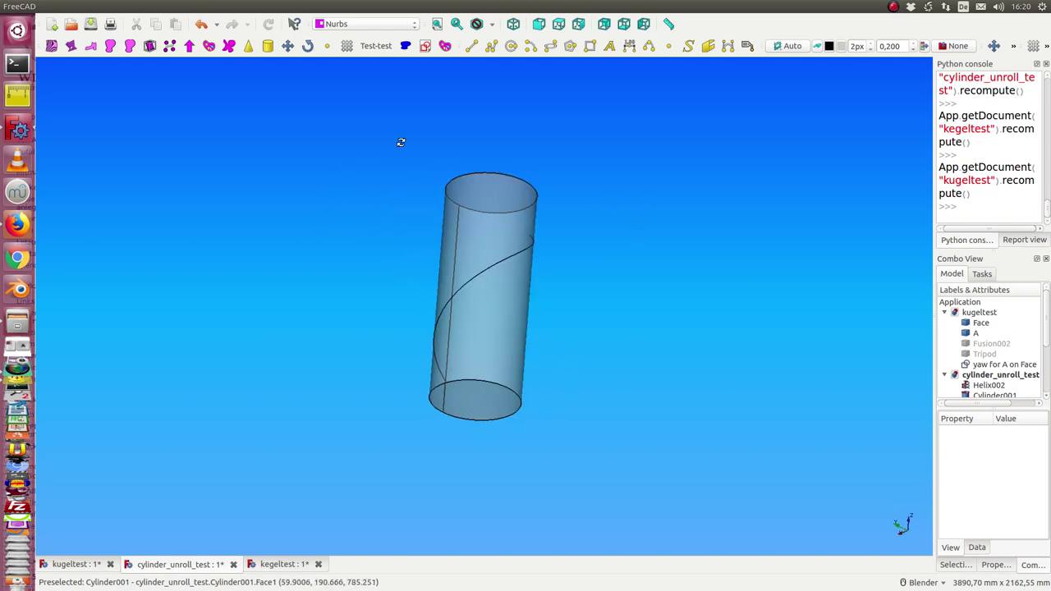
{"action": "left_click", "coordinate": [490, 279]}
{"action": "scroll", "coordinate": [985, 325], "scroll_direction": "down", "scroll_amount": 1}
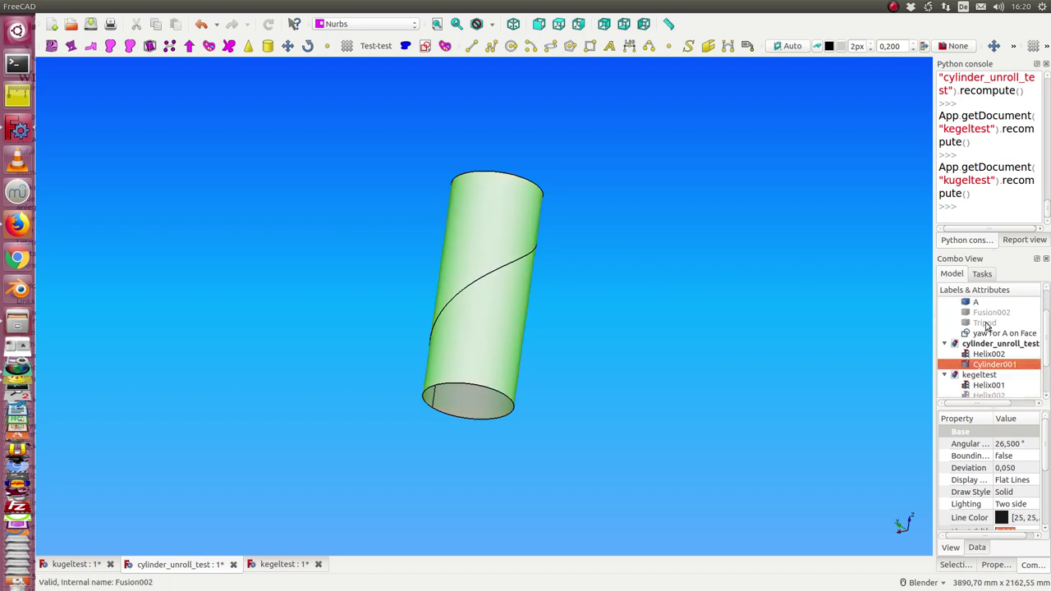
{"action": "left_click", "coordinate": [988, 354]}
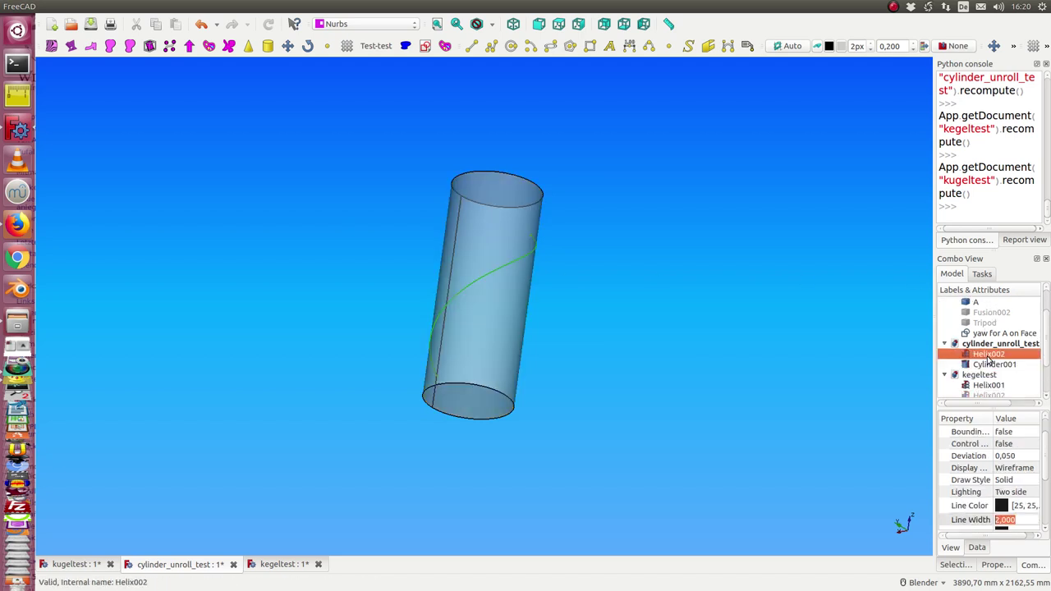
{"action": "left_click", "coordinate": [991, 365], "text": "ctrl"}
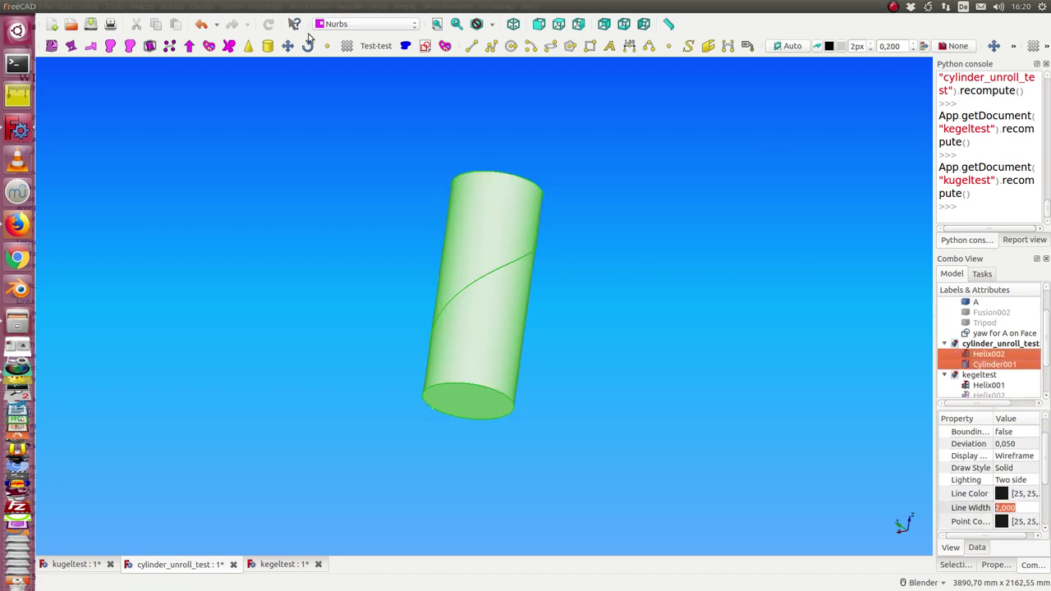
Step: Unroll Helix002 on Cylinder001 into a flat yaw curve
{"action": "left_click", "coordinate": [231, 9]}
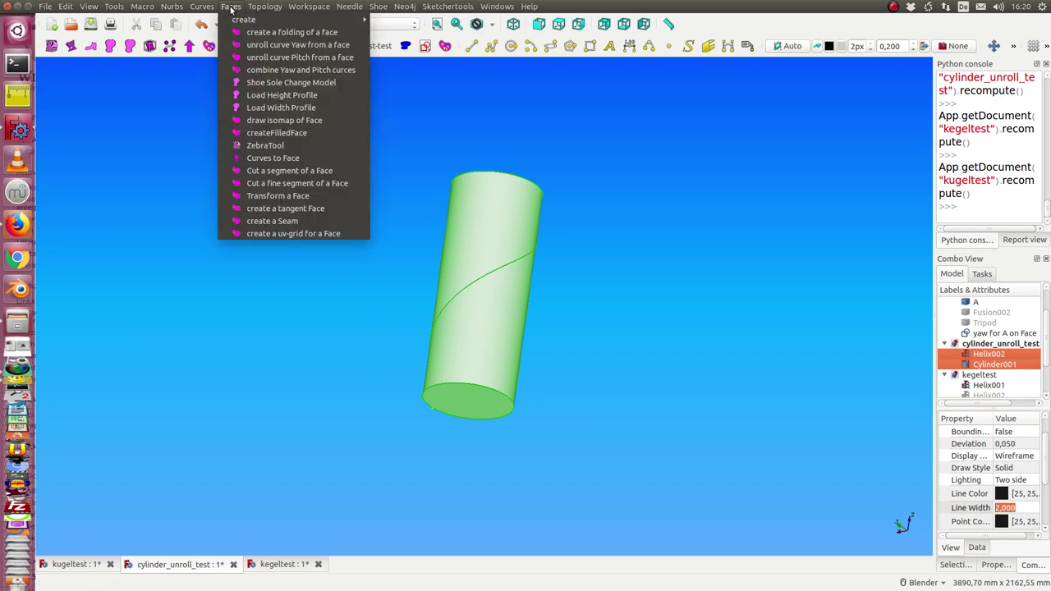
{"action": "left_click", "coordinate": [268, 48]}
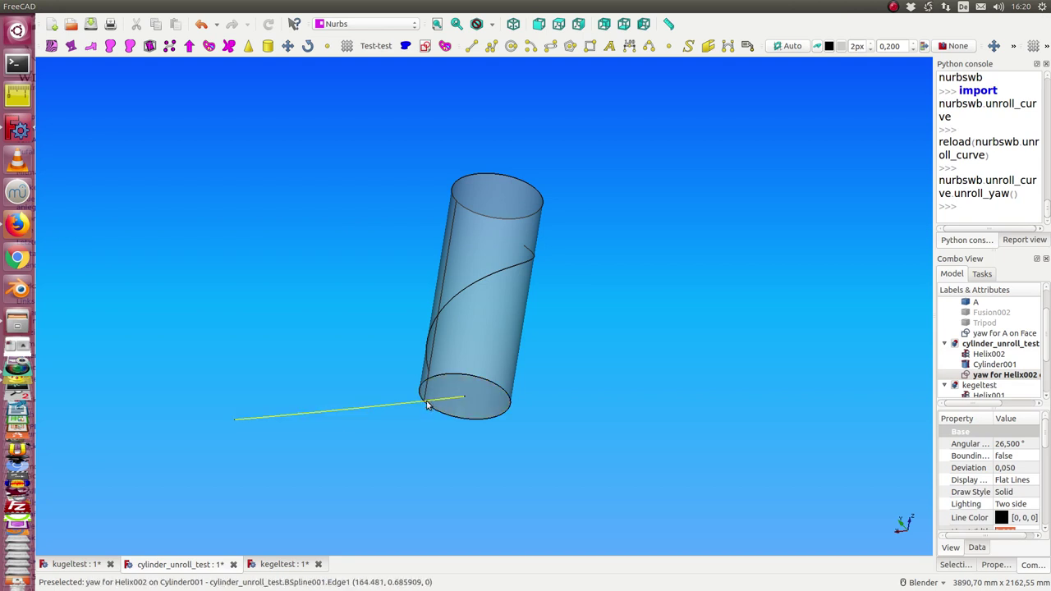
{"action": "mouse_move", "coordinate": [364, 355]}
{"action": "middle_mouse_down"}
{"action": "mouse_move", "coordinate": [469, 318]}
{"action": "mouse_move", "coordinate": [586, 330]}
{"action": "mouse_move", "coordinate": [553, 410]}
{"action": "mouse_move", "coordinate": [537, 391]}
{"action": "mouse_move", "coordinate": [558, 387]}
{"action": "middle_mouse_up"}
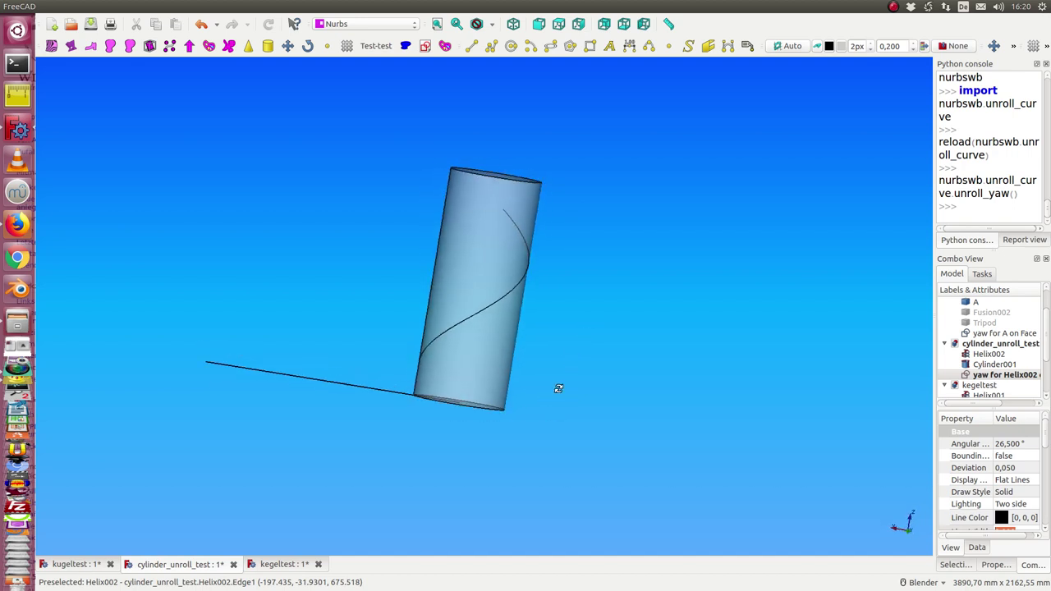
Step: Reselect Helix002 and Cylinder001 and unroll the helix into a pitch curve
{"action": "left_click", "coordinate": [456, 324]}
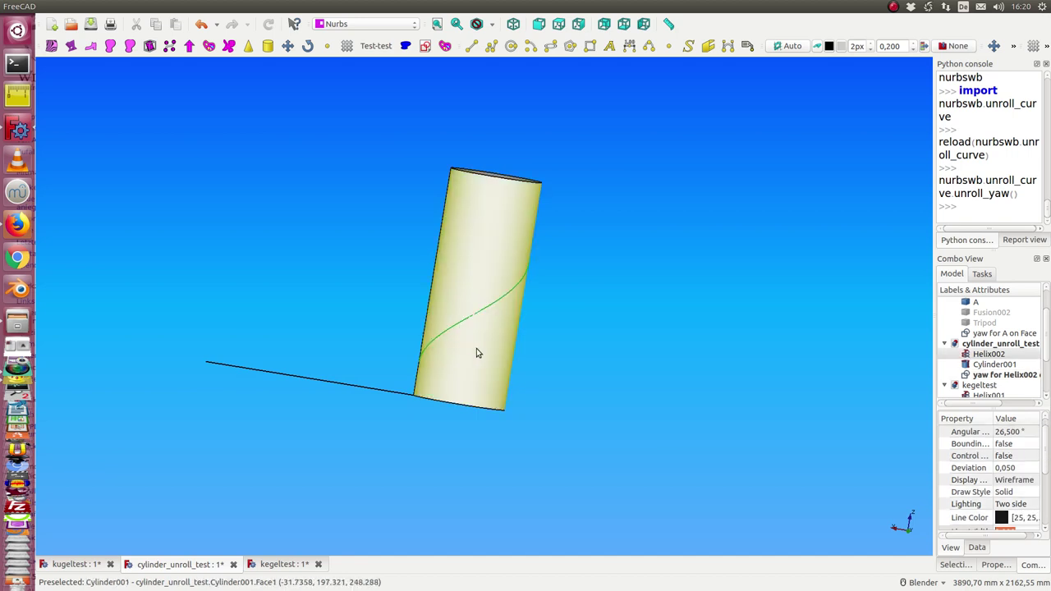
{"action": "left_click", "coordinate": [476, 350], "text": "ctrl"}
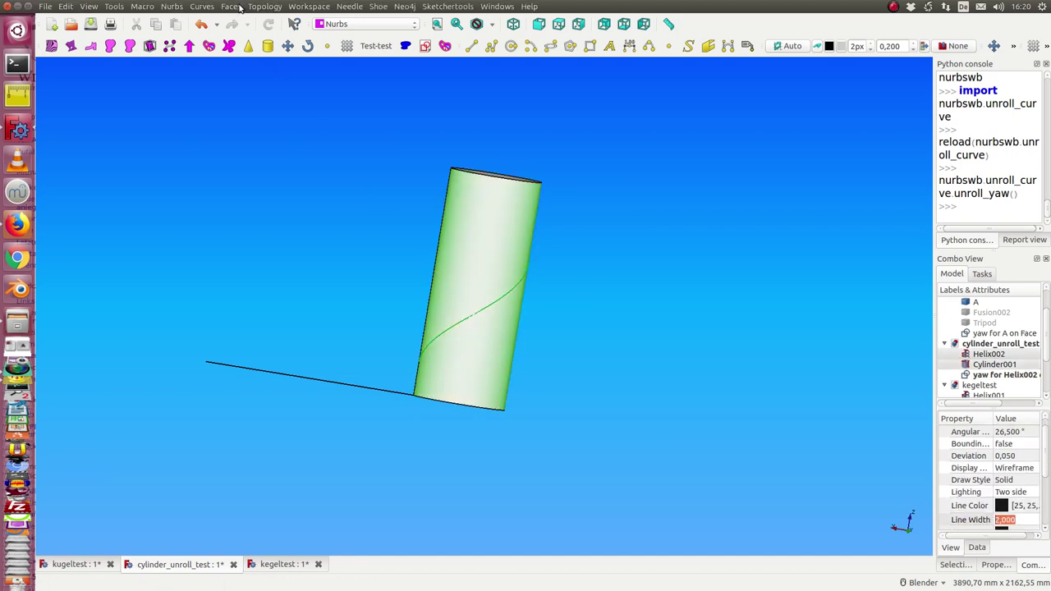
{"action": "left_click", "coordinate": [208, 9]}
{"action": "mouse_move", "coordinate": [230, 6]}
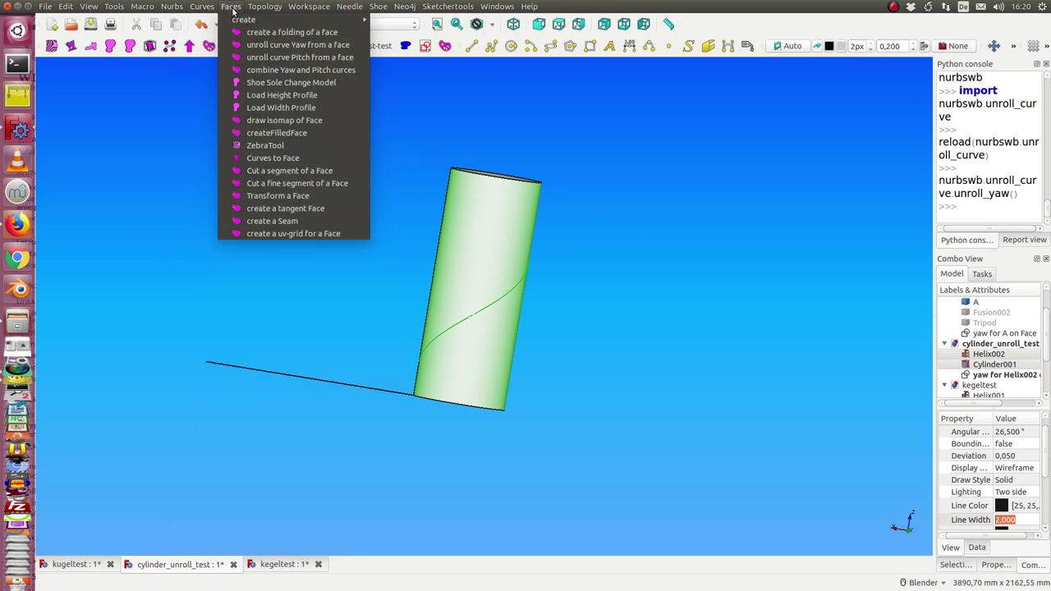
{"action": "left_click", "coordinate": [252, 59]}
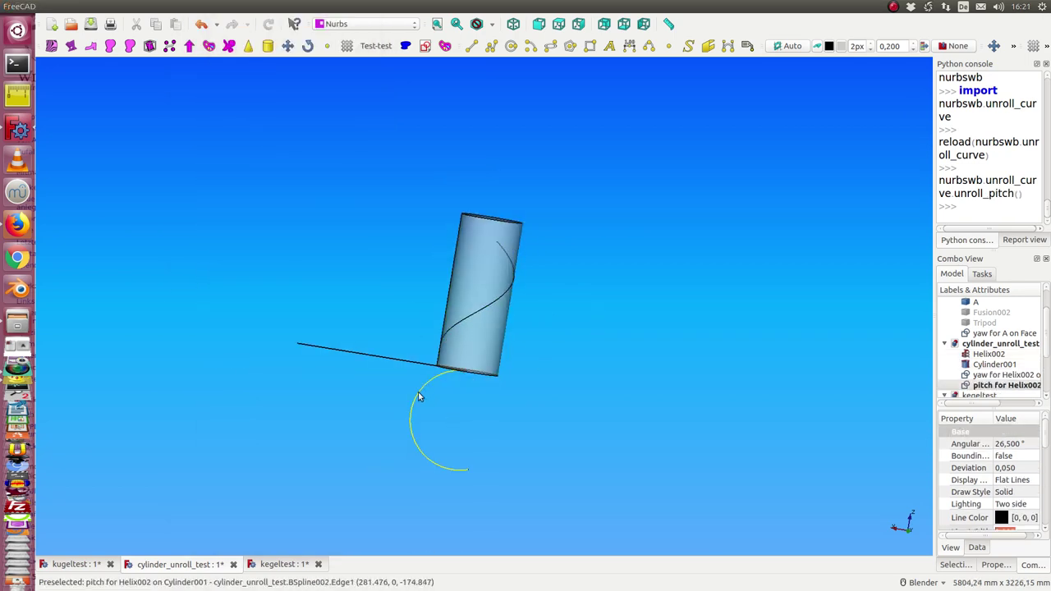
{"action": "mouse_move", "coordinate": [599, 337]}
{"action": "middle_mouse_down"}
{"action": "mouse_move", "coordinate": [565, 295]}
{"action": "mouse_move", "coordinate": [438, 293]}
{"action": "mouse_move", "coordinate": [430, 326]}
{"action": "mouse_move", "coordinate": [558, 251]}
{"action": "middle_mouse_up"}
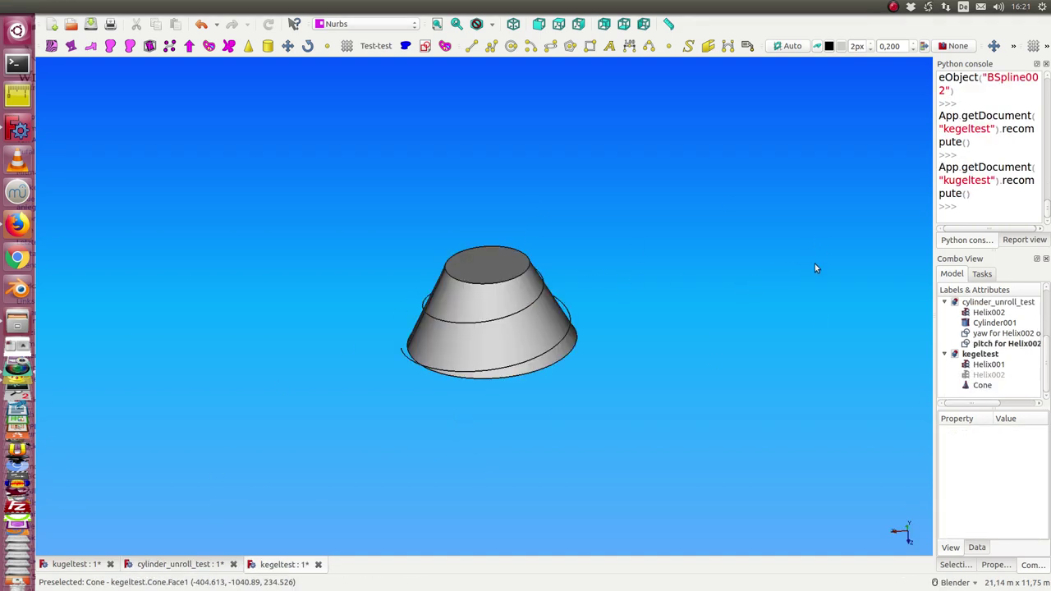
Step: Orbit the kegeltest cone, then select Helix001 together with the Cone
{"action": "left_click", "coordinate": [985, 363]}
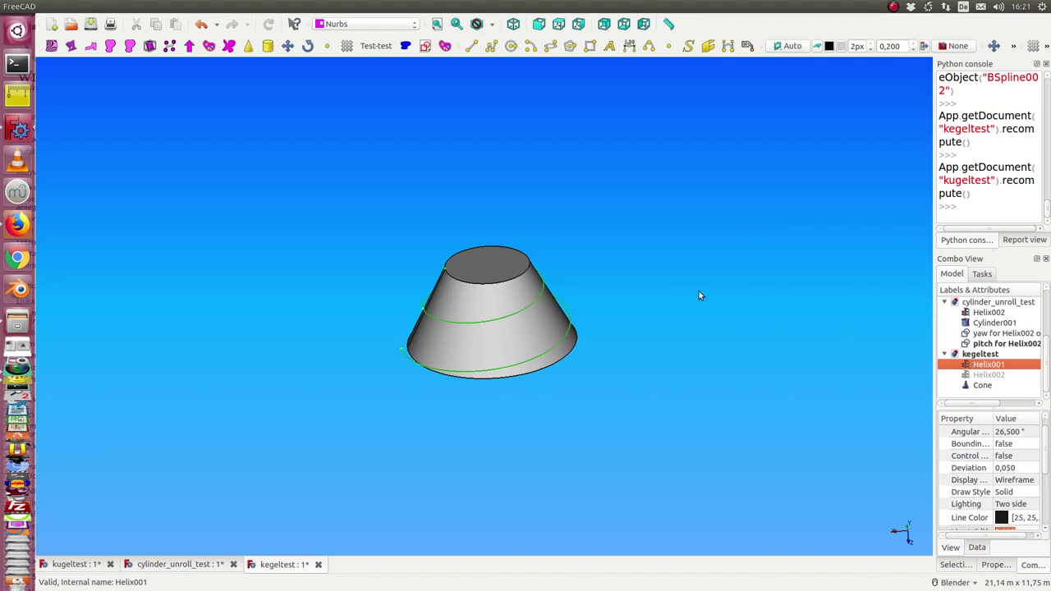
{"action": "mouse_move", "coordinate": [698, 293]}
{"action": "middle_mouse_down"}
{"action": "mouse_move", "coordinate": [699, 329]}
{"action": "mouse_move", "coordinate": [734, 383]}
{"action": "mouse_move", "coordinate": [690, 321]}
{"action": "mouse_move", "coordinate": [690, 241]}
{"action": "mouse_move", "coordinate": [741, 238]}
{"action": "mouse_move", "coordinate": [676, 364]}
{"action": "mouse_move", "coordinate": [607, 409]}
{"action": "mouse_move", "coordinate": [626, 434]}
{"action": "mouse_move", "coordinate": [626, 420]}
{"action": "mouse_move", "coordinate": [664, 408]}
{"action": "mouse_move", "coordinate": [707, 347]}
{"action": "mouse_move", "coordinate": [631, 356]}
{"action": "mouse_move", "coordinate": [645, 345]}
{"action": "mouse_move", "coordinate": [706, 361]}
{"action": "middle_mouse_up"}
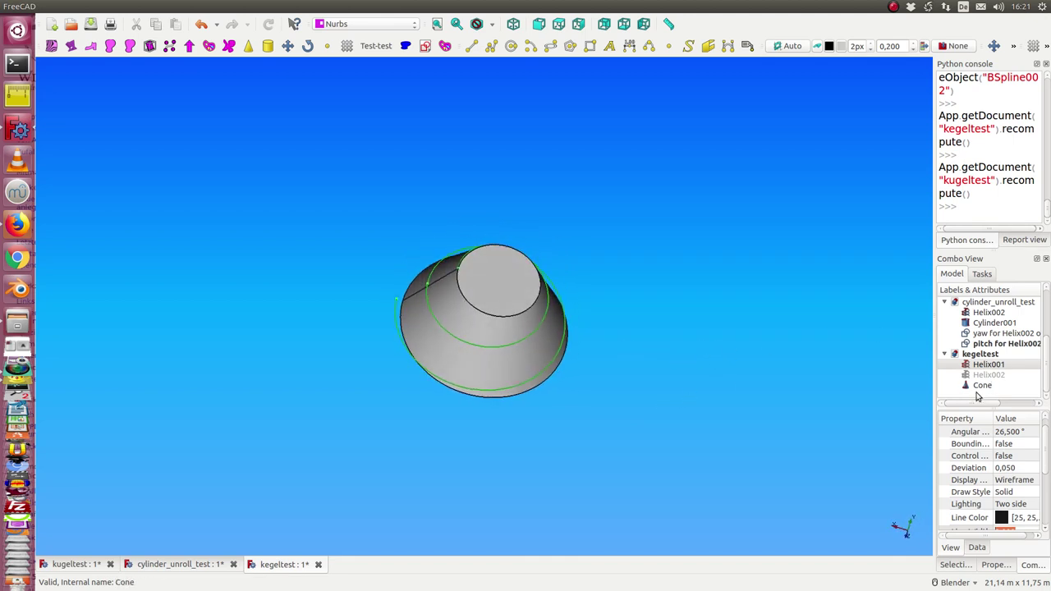
{"action": "left_click", "coordinate": [975, 366]}
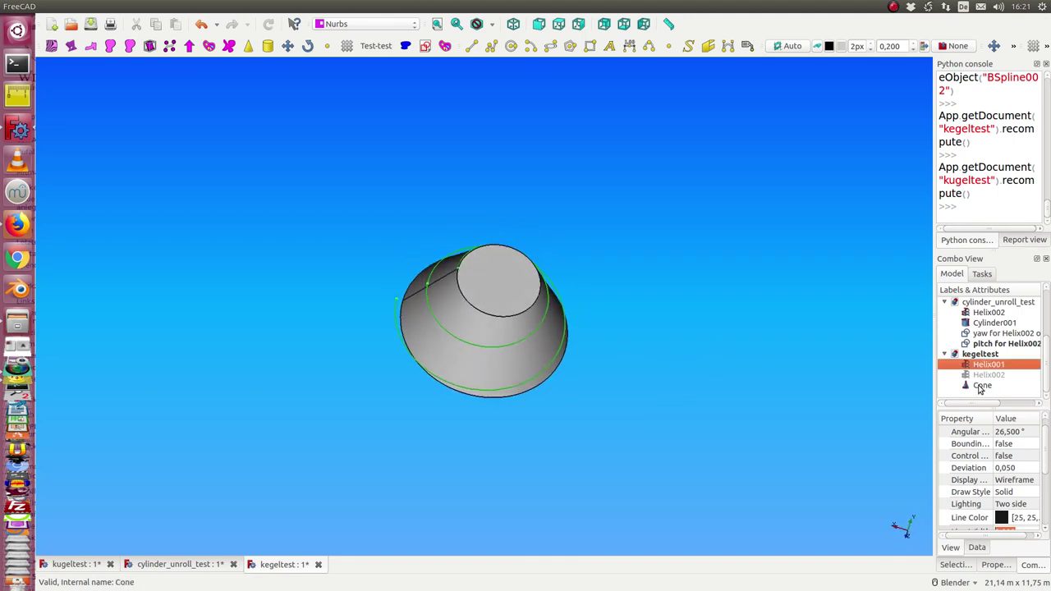
{"action": "left_click", "coordinate": [981, 385], "text": "ctrl"}
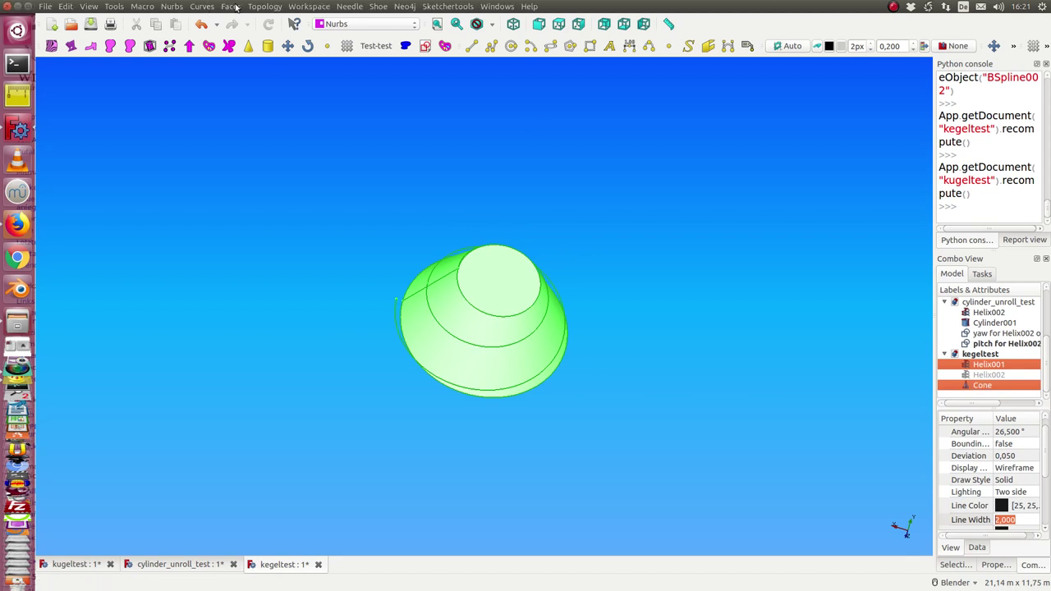
Step: Unroll Helix001 on the Cone into a flat yaw spiral and view it from above
{"action": "left_click", "coordinate": [236, 7]}
{"action": "left_click", "coordinate": [267, 44]}
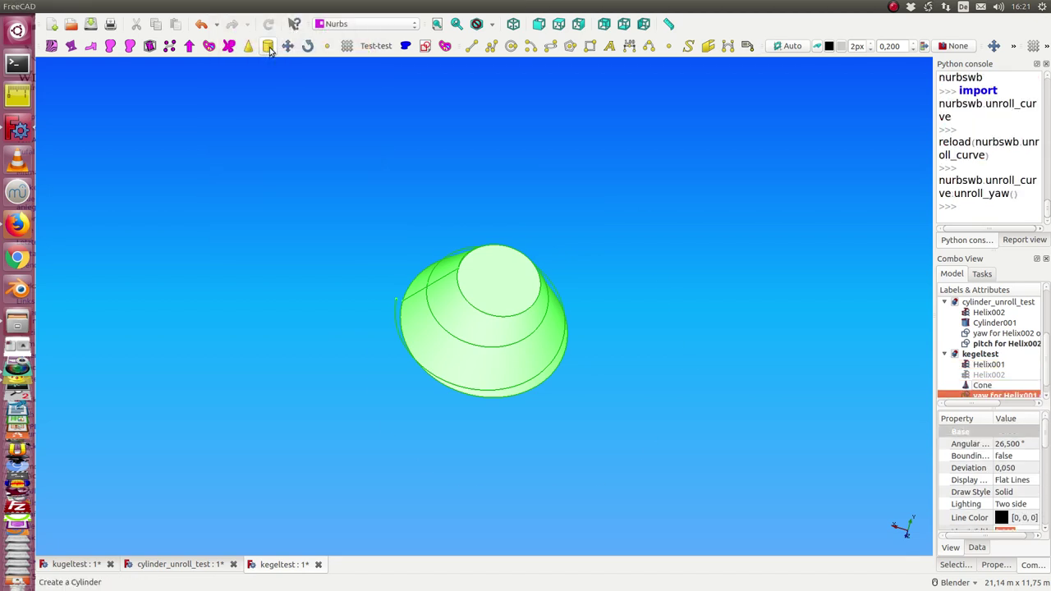
{"action": "mouse_move", "coordinate": [284, 93]}
{"action": "middle_mouse_down"}
{"action": "mouse_move", "coordinate": [451, 194]}
{"action": "mouse_move", "coordinate": [415, 225]}
{"action": "mouse_move", "coordinate": [444, 251]}
{"action": "middle_mouse_up"}
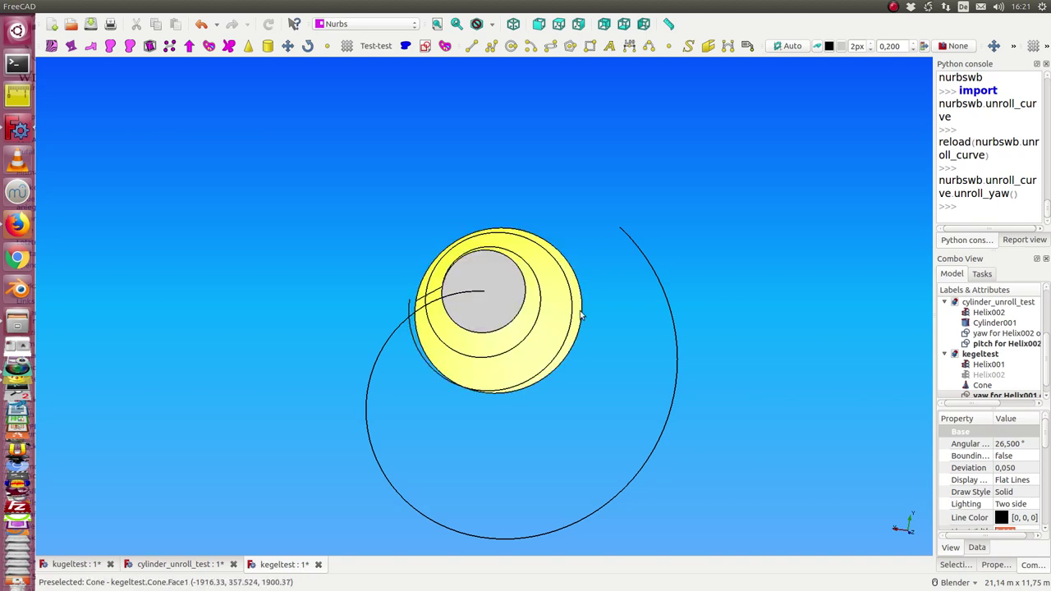
{"action": "mouse_move", "coordinate": [459, 387]}
{"action": "middle_mouse_down"}
{"action": "mouse_move", "coordinate": [580, 455]}
{"action": "mouse_move", "coordinate": [663, 398]}
{"action": "mouse_move", "coordinate": [703, 453]}
{"action": "mouse_move", "coordinate": [684, 457]}
{"action": "mouse_move", "coordinate": [704, 438]}
{"action": "middle_mouse_up"}
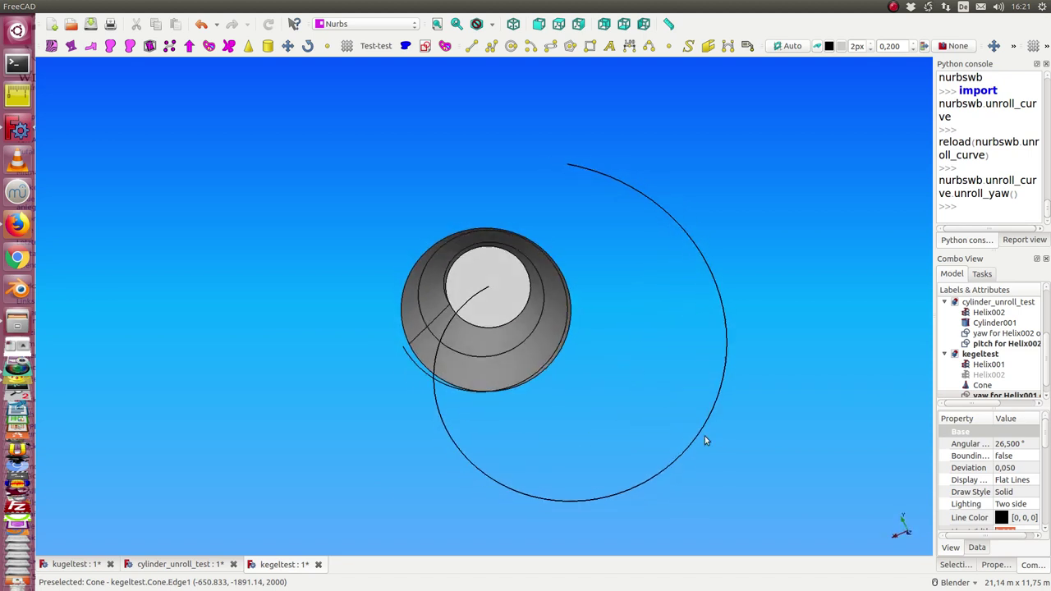
Step: Select Helix001 and the Cone together again in the tree
{"action": "left_click", "coordinate": [993, 395]}
{"action": "left_click", "coordinate": [983, 354]}
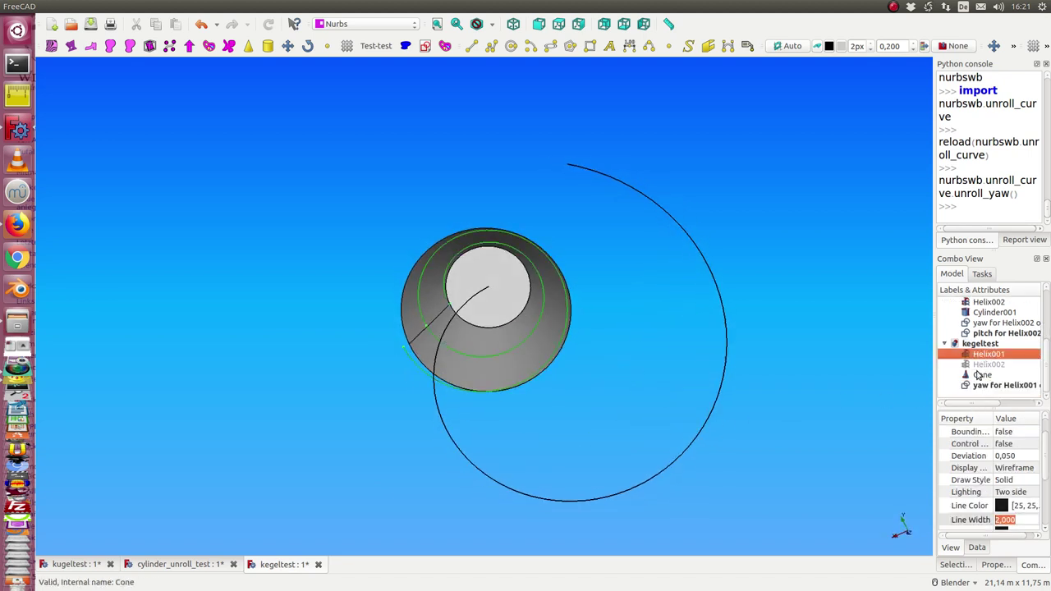
{"action": "left_click", "coordinate": [979, 375], "text": "ctrl"}
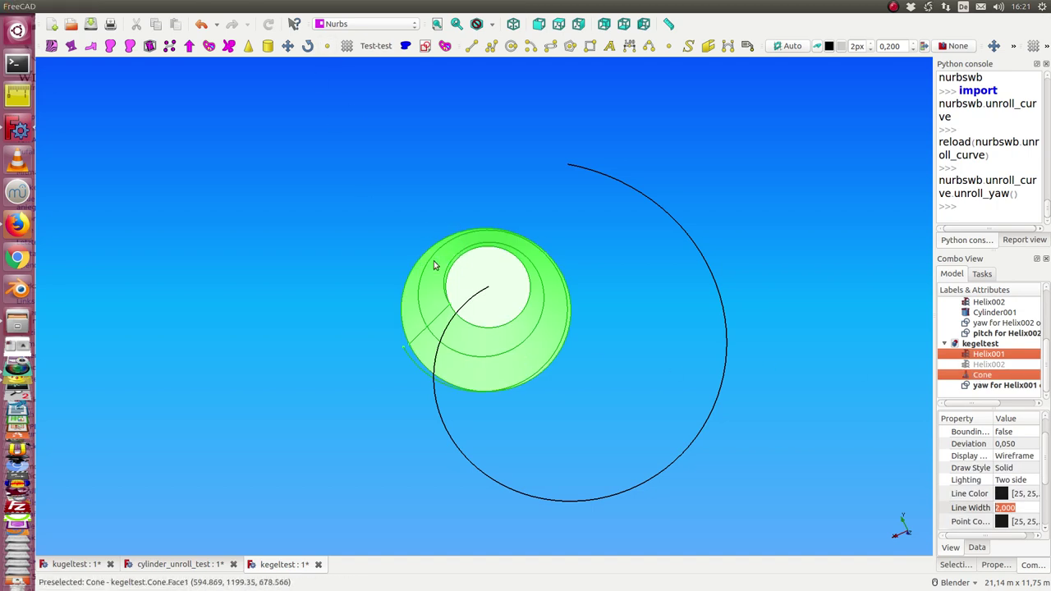
{"action": "mouse_move", "coordinate": [232, 7]}
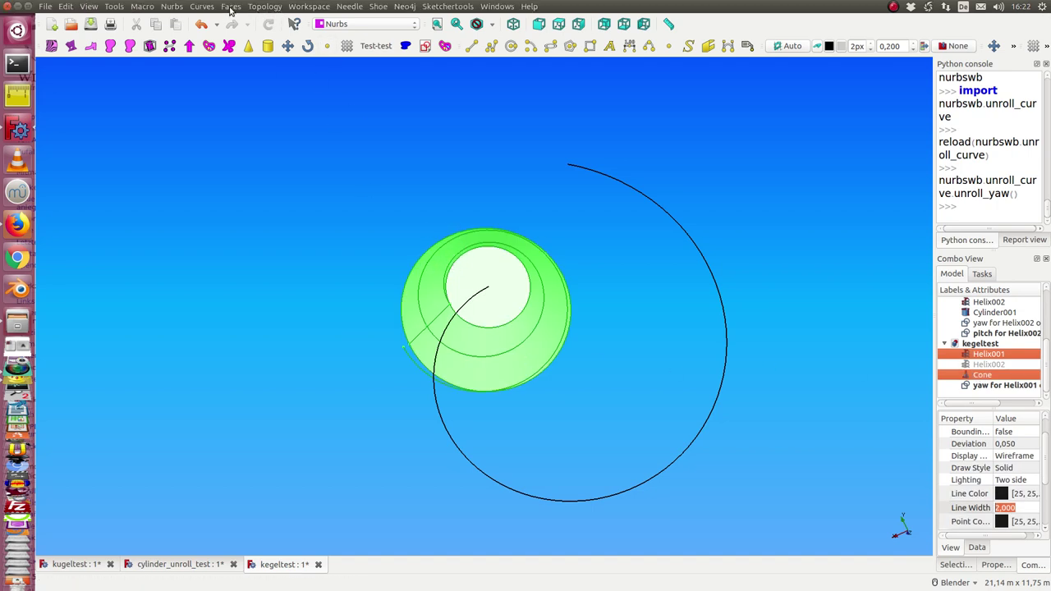
Step: Unroll the cone's Helix001 into a pitch curve with Unroll curve Pitch from a face
{"action": "left_click", "coordinate": [232, 7]}
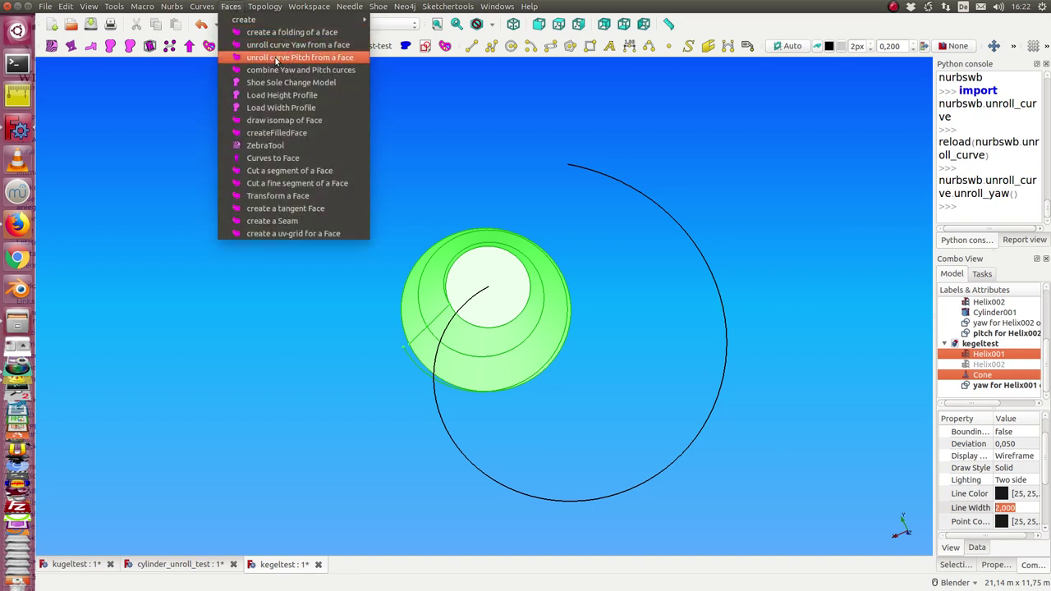
{"action": "left_click", "coordinate": [276, 58]}
{"action": "mouse_move", "coordinate": [359, 155]}
{"action": "middle_mouse_down"}
{"action": "mouse_move", "coordinate": [405, 157]}
{"action": "mouse_move", "coordinate": [347, 103]}
{"action": "middle_mouse_up"}
{"action": "mouse_move", "coordinate": [317, 253]}
{"action": "middle_mouse_down"}
{"action": "mouse_move", "coordinate": [563, 276]}
{"action": "mouse_move", "coordinate": [356, 335]}
{"action": "mouse_move", "coordinate": [575, 345]}
{"action": "middle_mouse_up"}
Step: Hide the Cone, Helix001 and yaw curve BSpline001, then view the lone spiral from the front
{"action": "left_click", "coordinate": [982, 375]}
{"action": "key", "text": "space"}
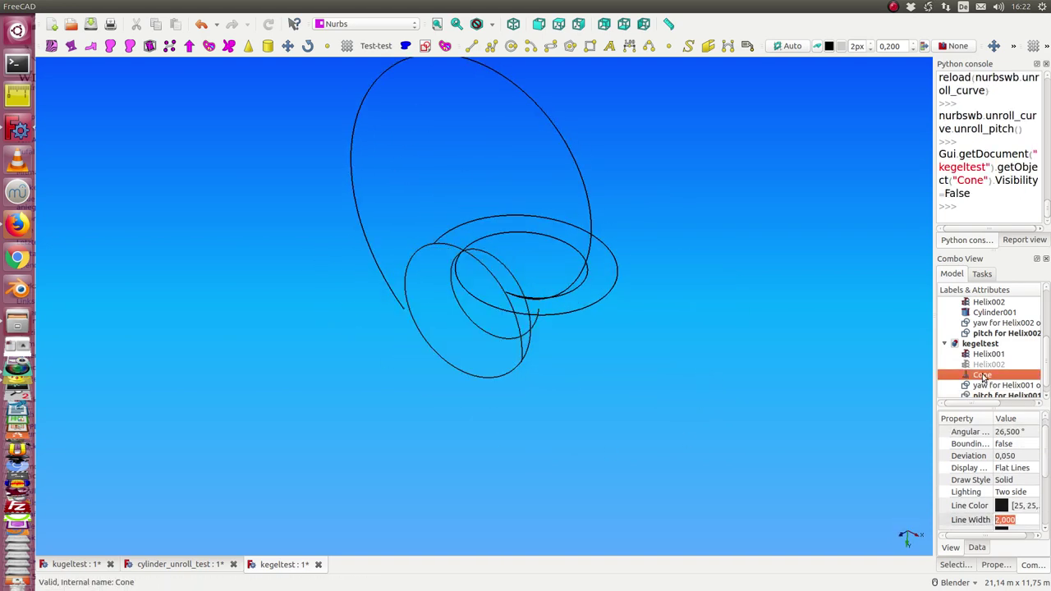
{"action": "left_click", "coordinate": [983, 355]}
{"action": "key", "text": "space"}
{"action": "left_click", "coordinate": [982, 386]}
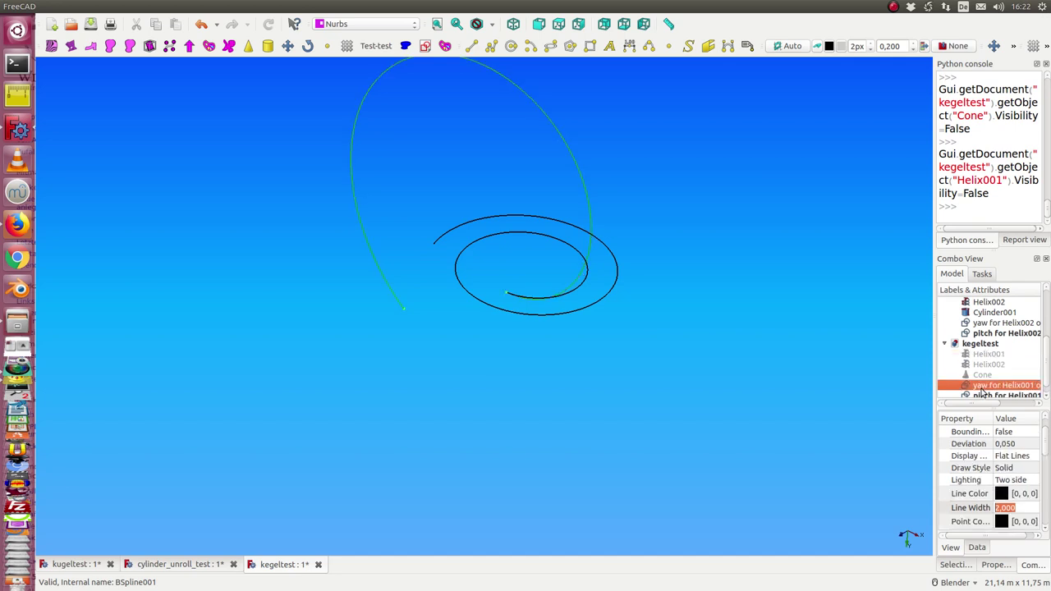
{"action": "key", "text": "space"}
{"action": "key", "text": "1"}
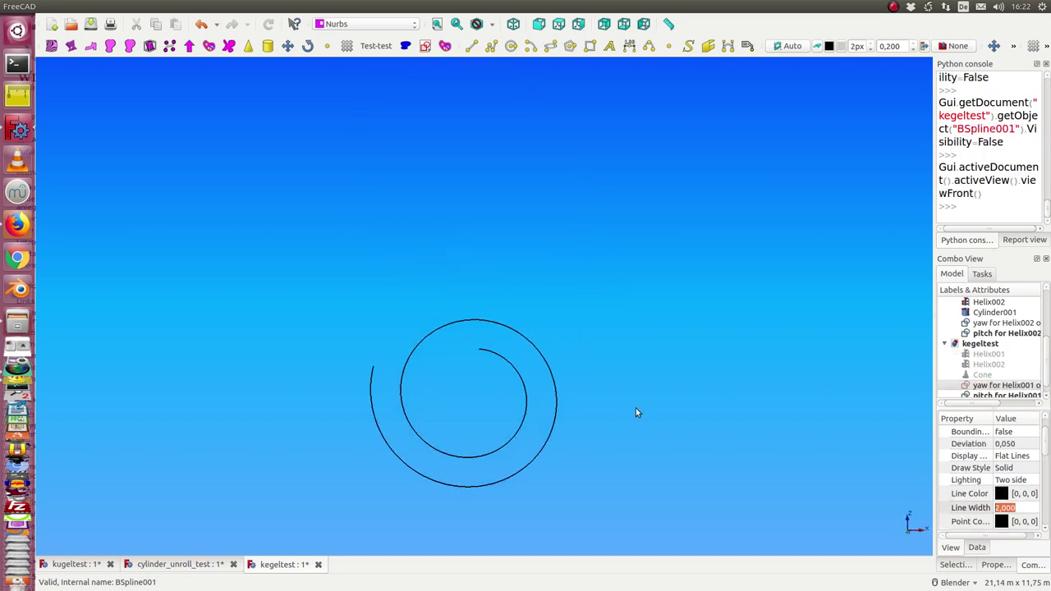